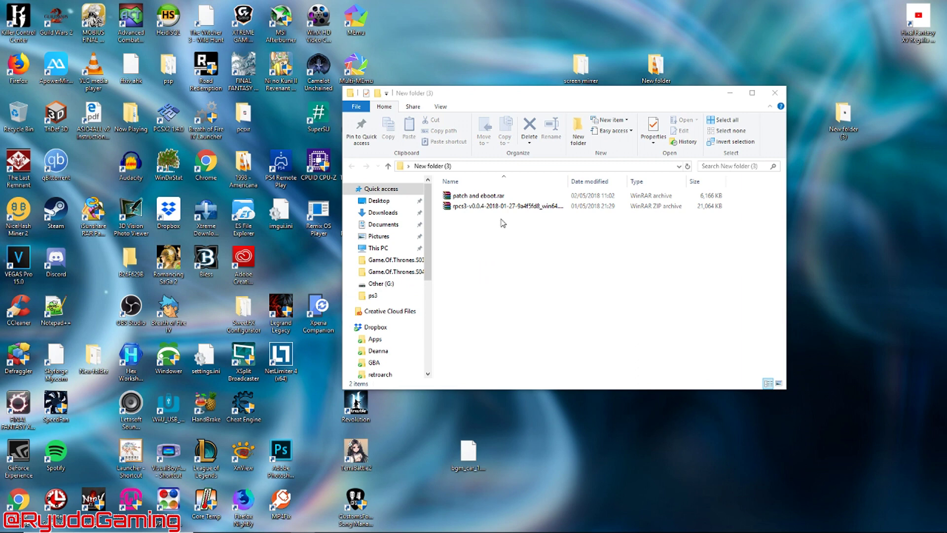
Step: Switch to Firefox and highlight the address of the AppVeyor artifacts page for rpcs3 build 0.0.4-7799
click(514, 207)
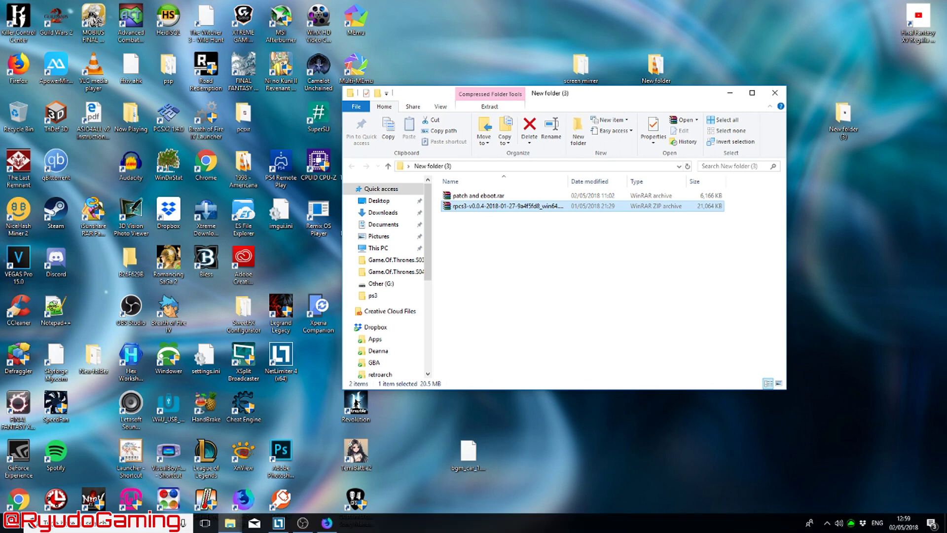
mouse_move(334, 528)
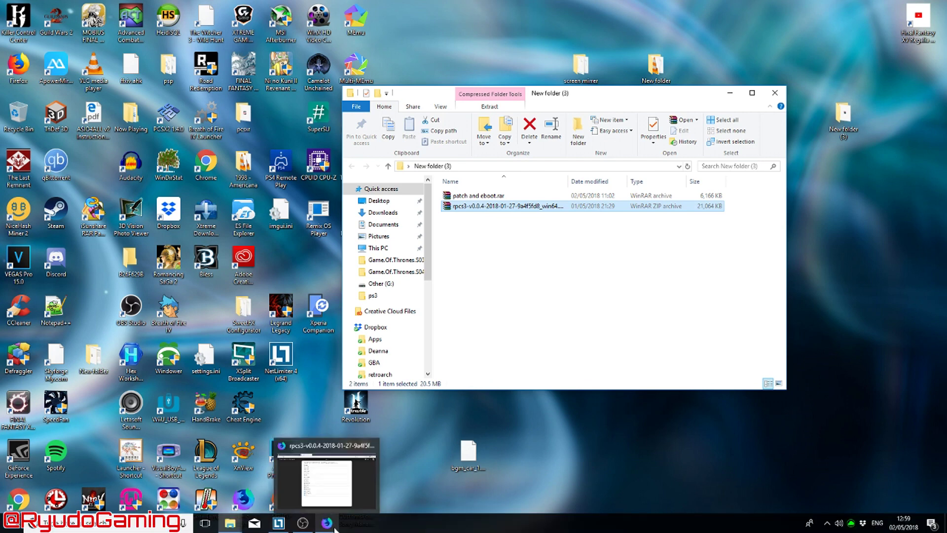
click(336, 511)
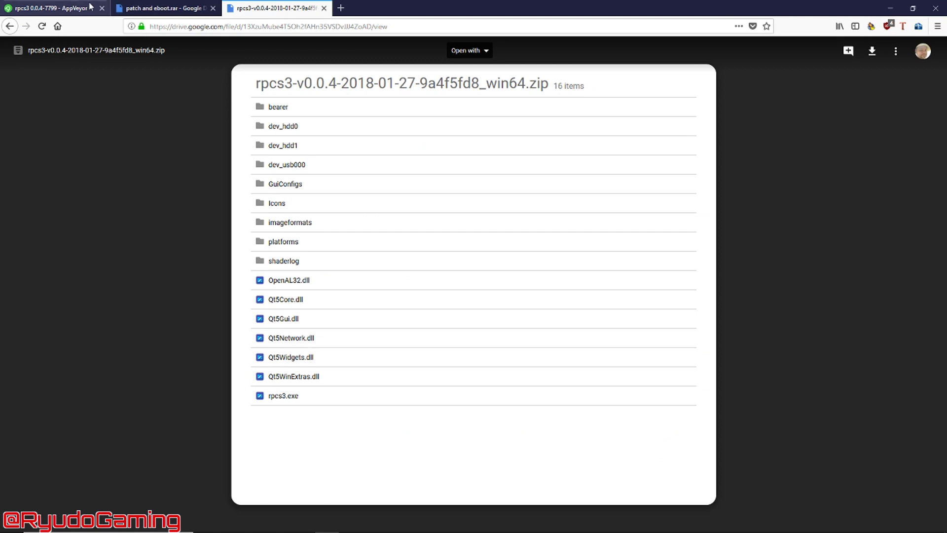
click(79, 7)
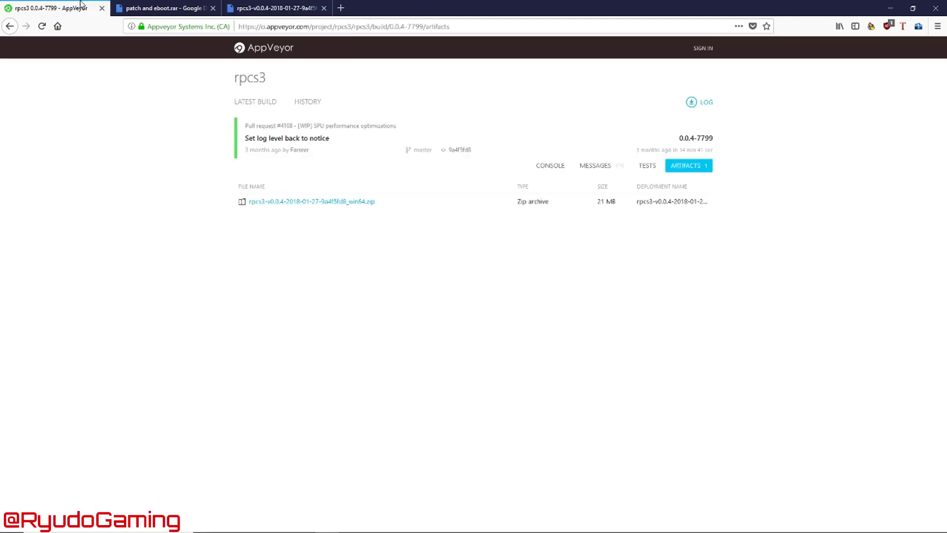
drag(469, 28, 125, 19)
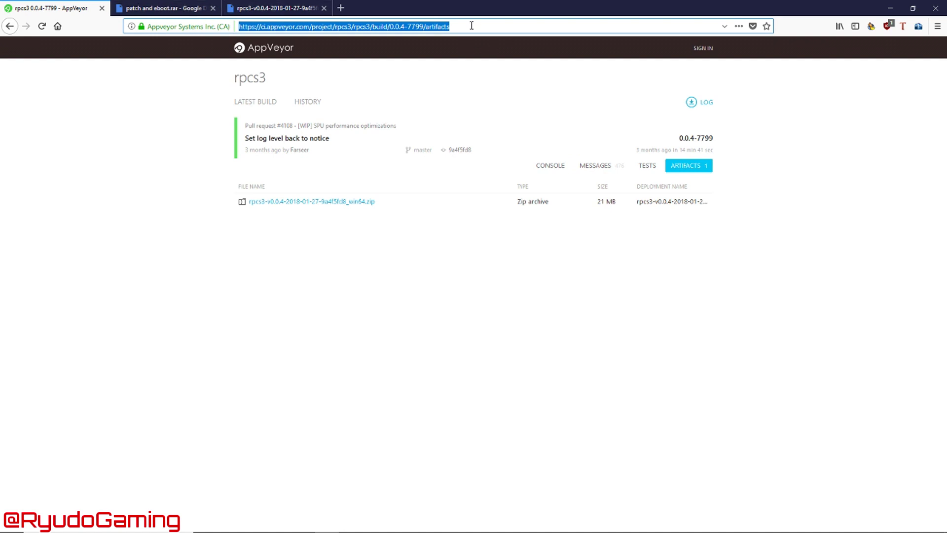
Step: Highlight the Google Drive addresses of the rpcs3 zip and of patch and eboot.rar, and minimize the browser
click(286, 7)
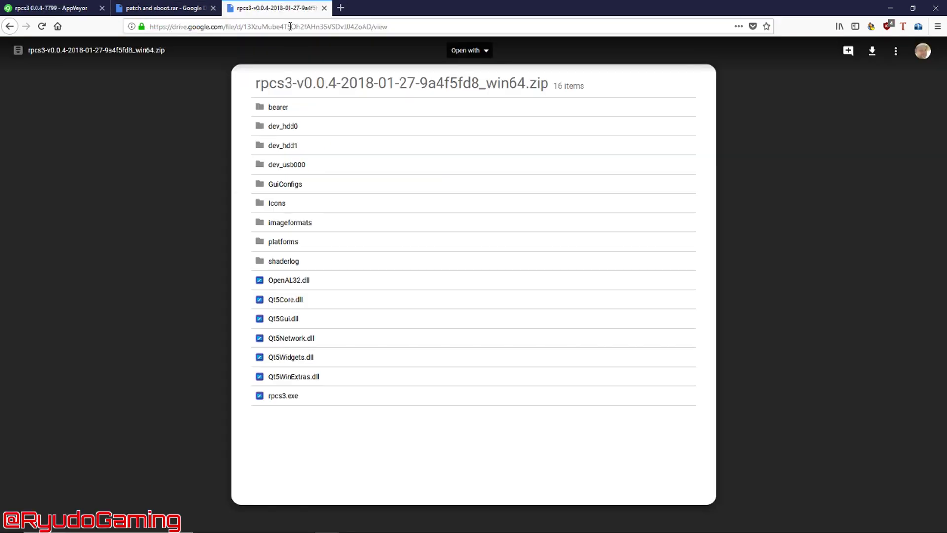
click(407, 21)
click(406, 20)
drag(406, 20, 159, 27)
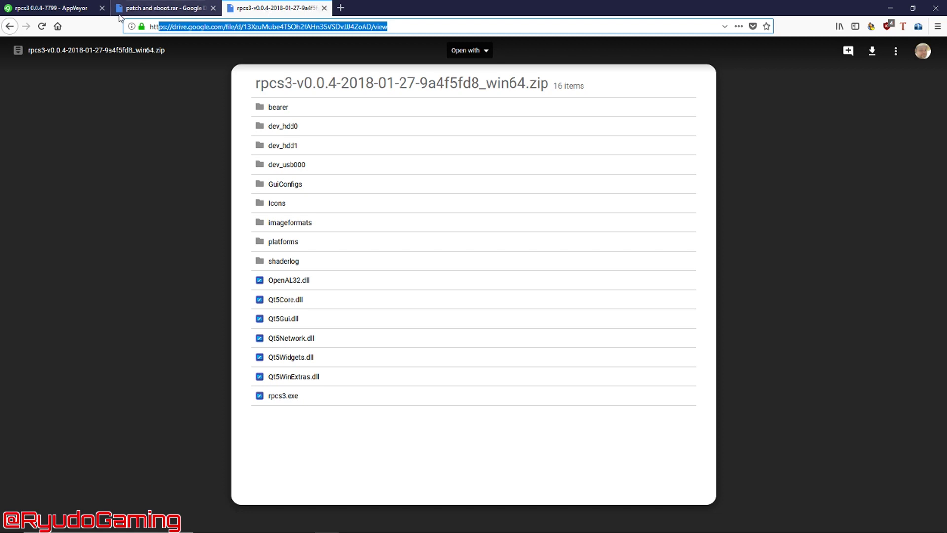
click(186, 5)
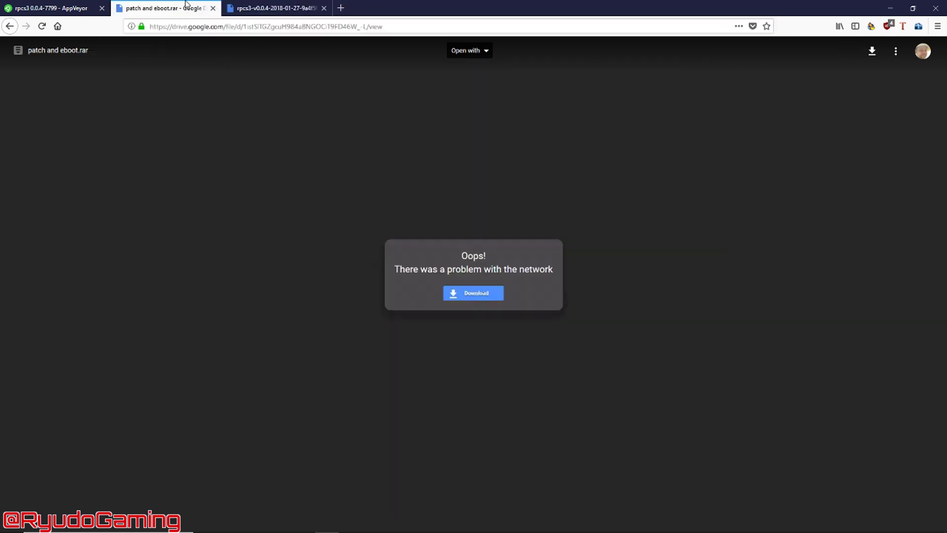
drag(386, 25, 146, 27)
click(383, 26)
drag(384, 26, 148, 26)
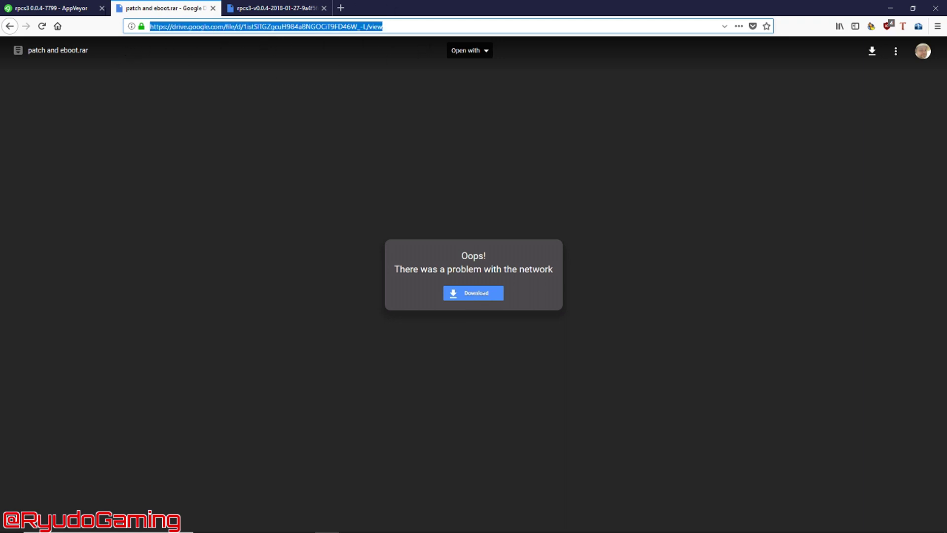
click(896, 6)
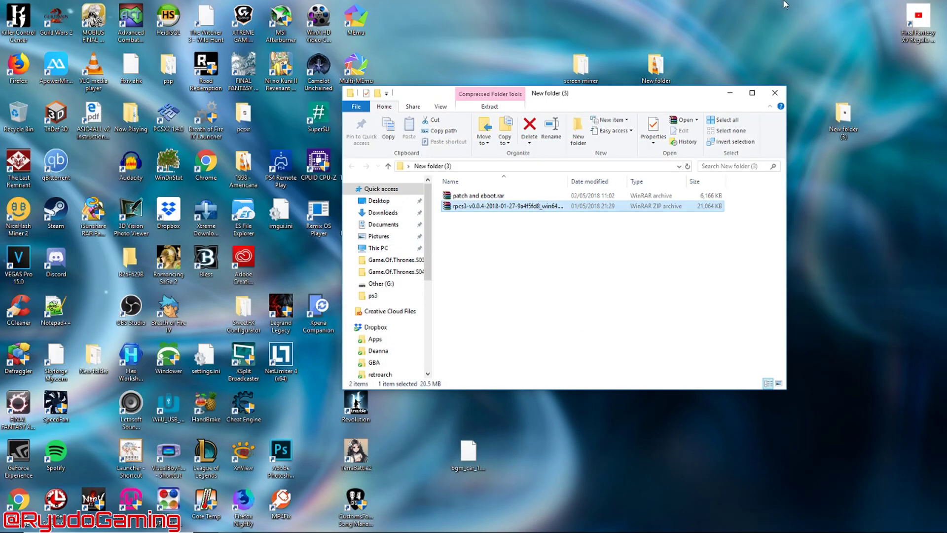
Step: Open the rpcs3-v0.0.4-2018-01-27-9a4f5fd8_win64.zip archive, dismiss the WinRAR notice and select all of its contents
click(498, 253)
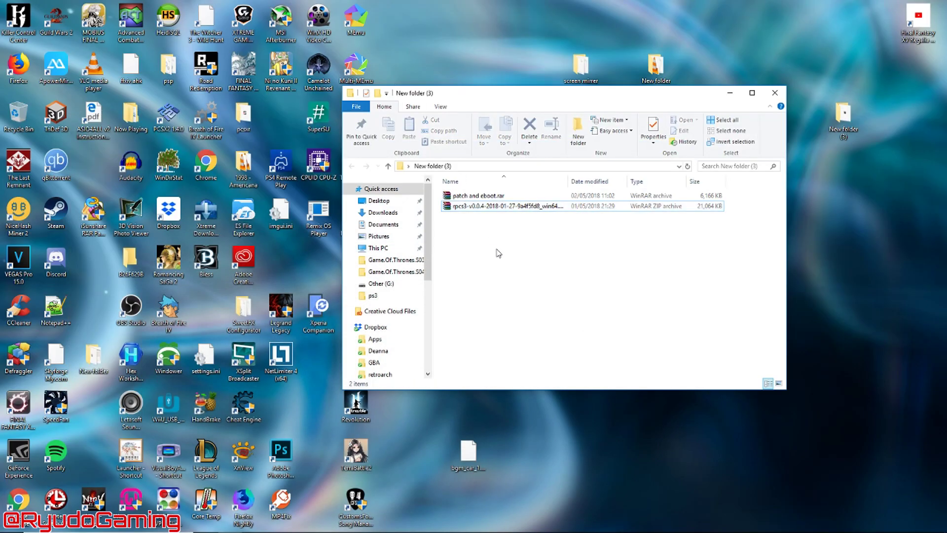
double_click(484, 208)
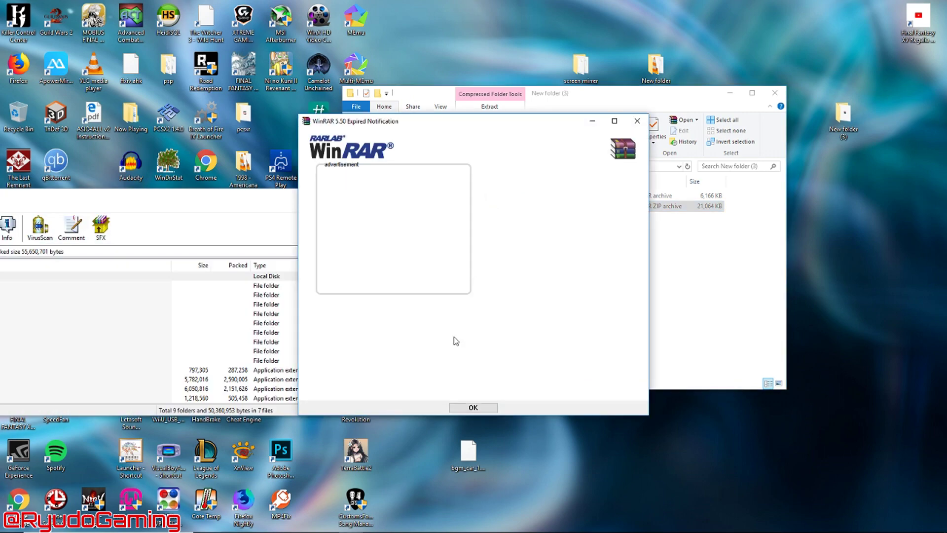
click(473, 407)
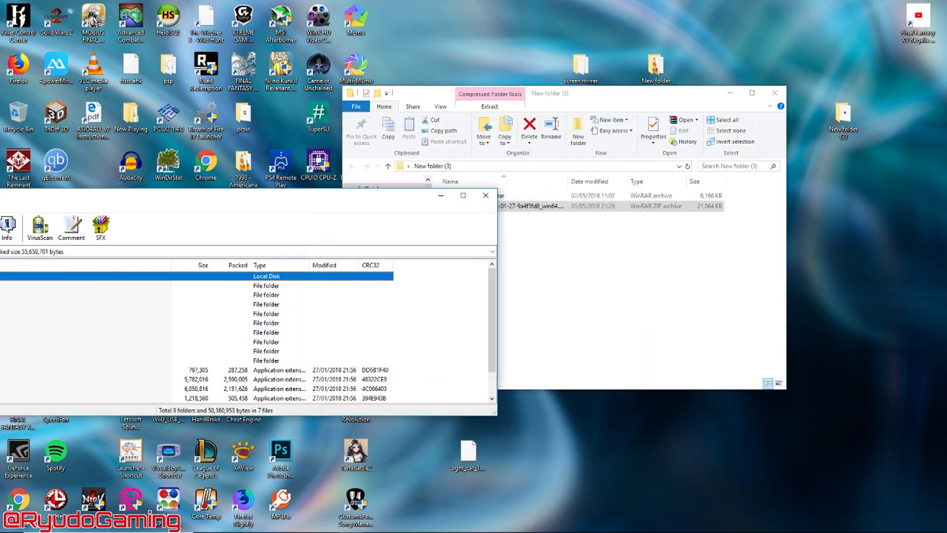
click(276, 295)
click(449, 389)
key(ctrl+s)
click(205, 405)
key(ctrl+a)
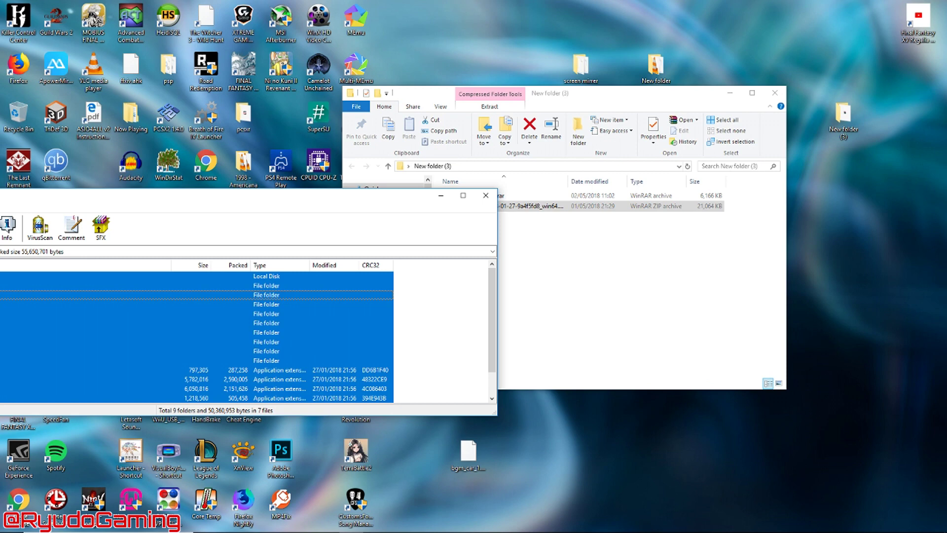
Step: Extract all the rpcs3 archive contents into the Emulators\ps3 folder on the F: drive and close the archive
key(ctrl+Down)
key(ctrl+Down)
key(ctrl+Down)
key(ctrl+Down)
key(ctrl+Down)
key(ctrl+Down)
key(ctrl+Down)
key(ctrl+Down)
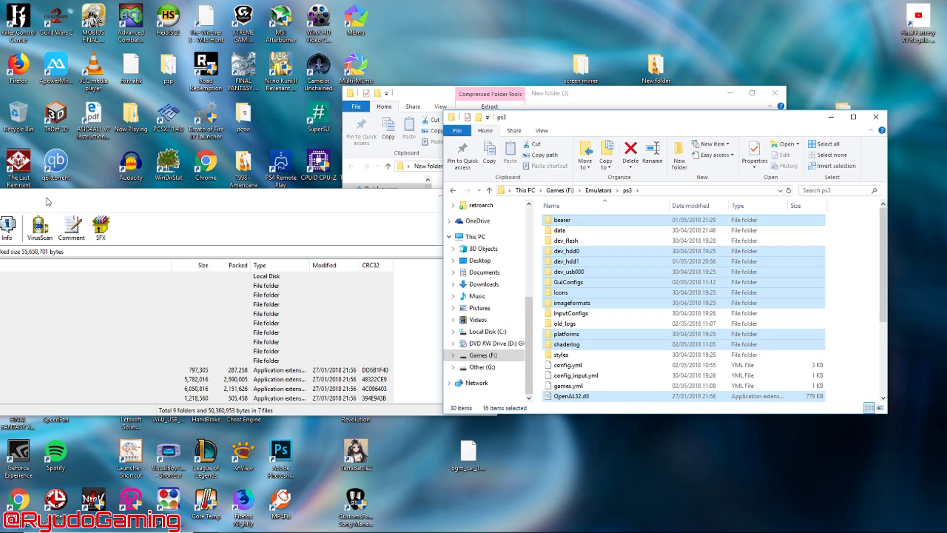
click(117, 197)
drag(58, 208, 852, 330)
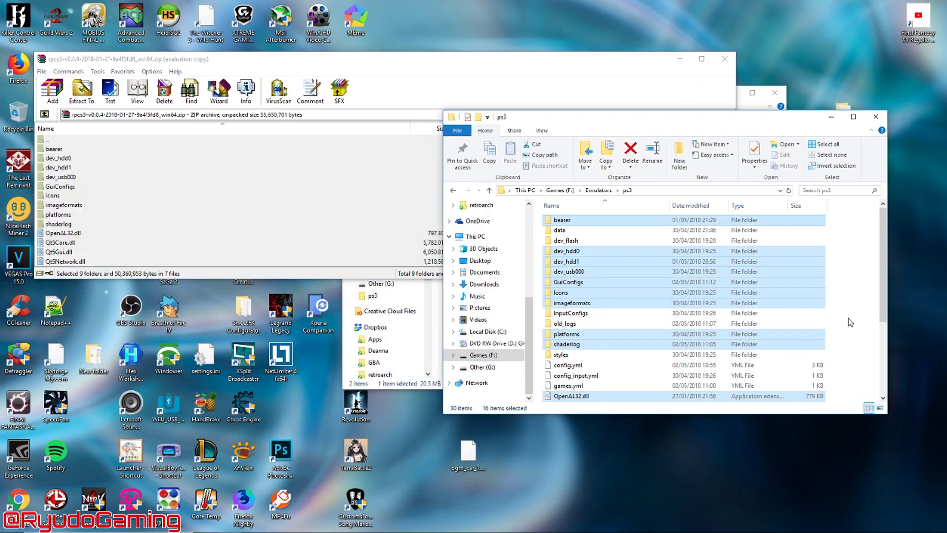
click(469, 188)
click(725, 58)
drag(624, 101, 385, 83)
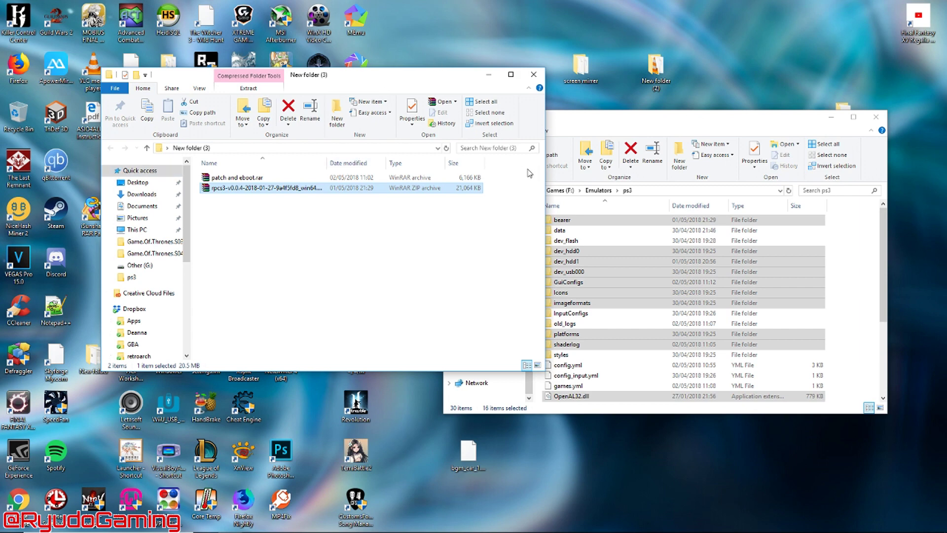
Step: Check the game location in the ps3 folder under dev_hdd0\disc and return to the ps3 folder
double_click(593, 252)
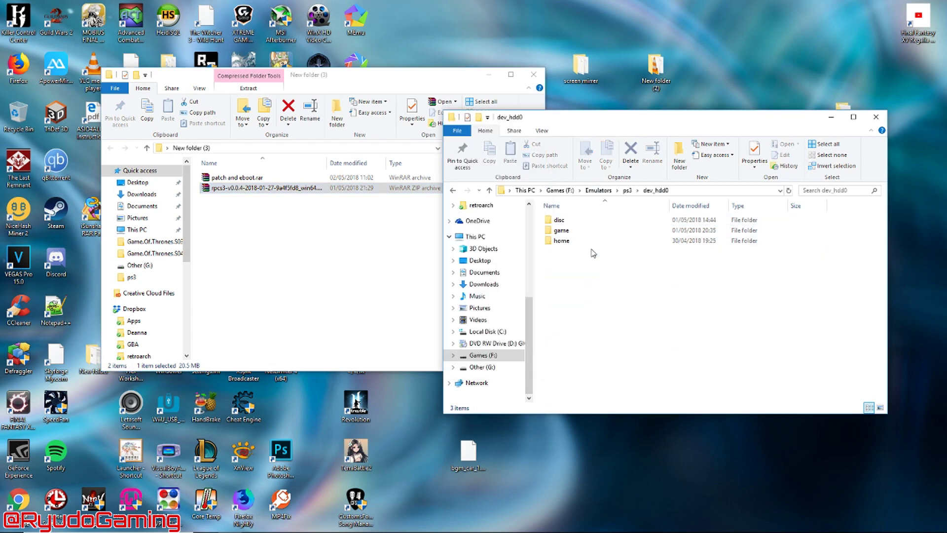
double_click(563, 221)
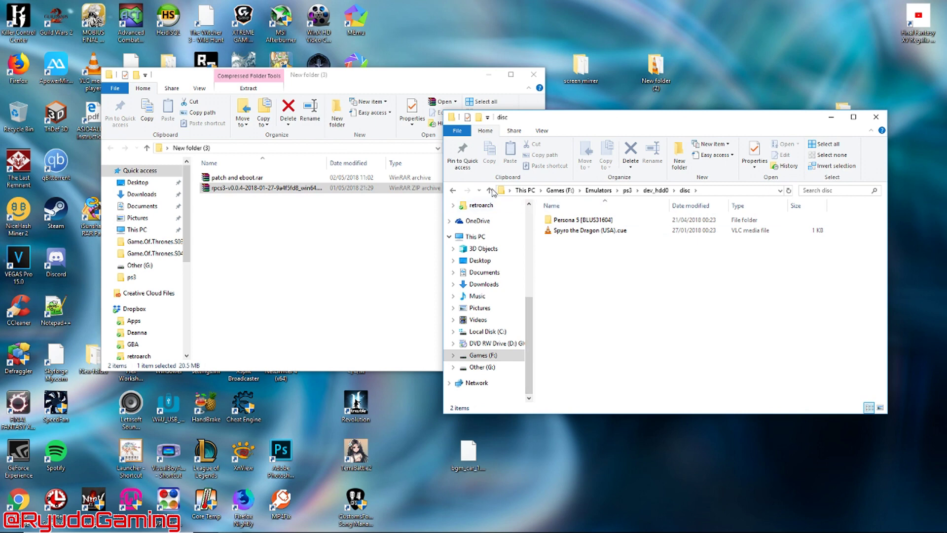
click(453, 190)
click(453, 190)
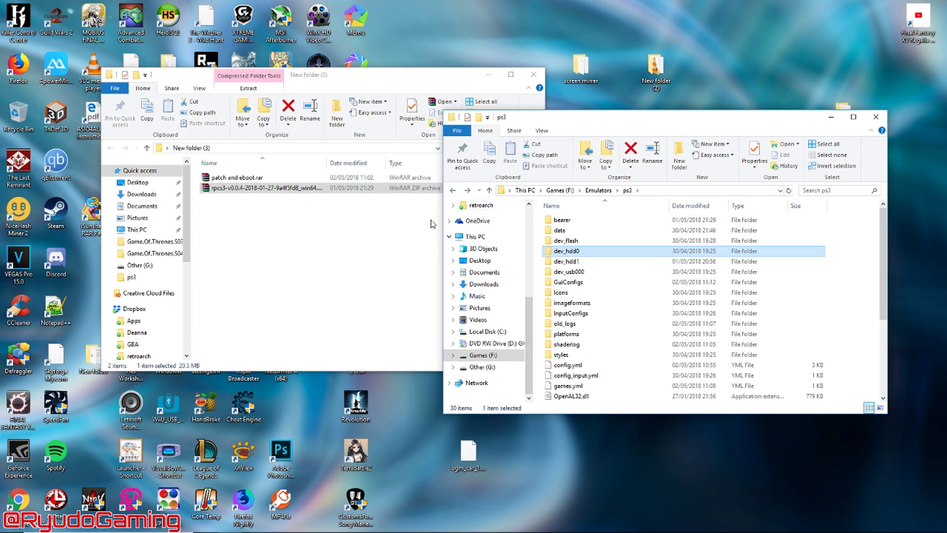
Step: Open the patch and eboot.rar archive and extract patch.yml into the ps3 folder
double_click(269, 177)
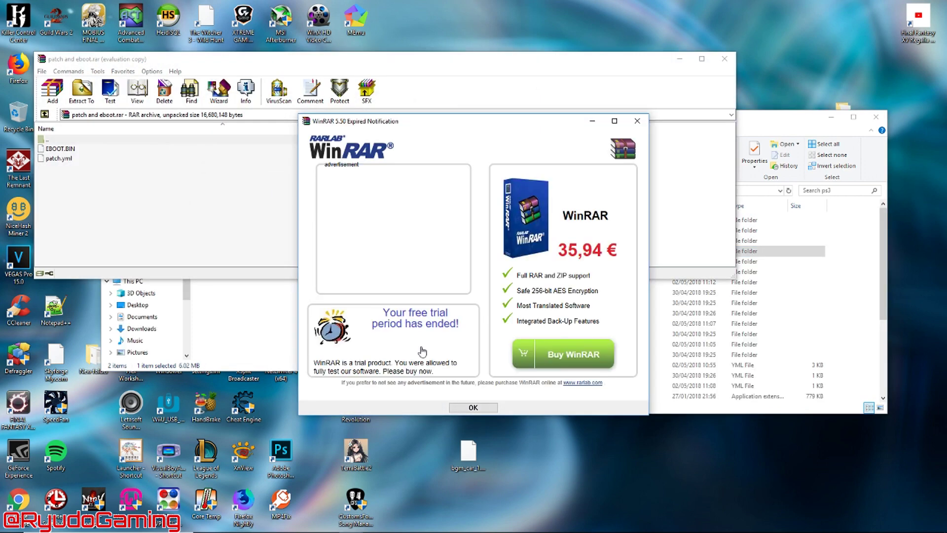
click(469, 405)
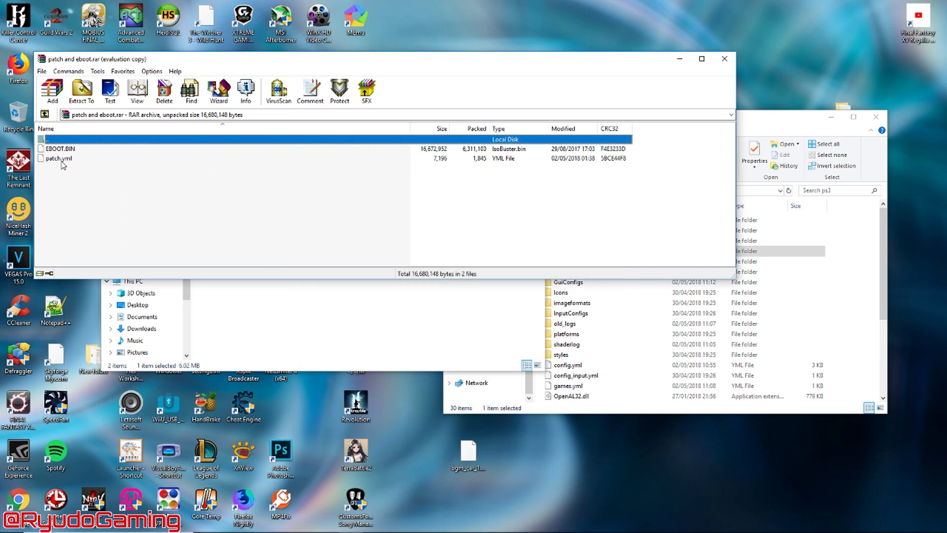
click(846, 304)
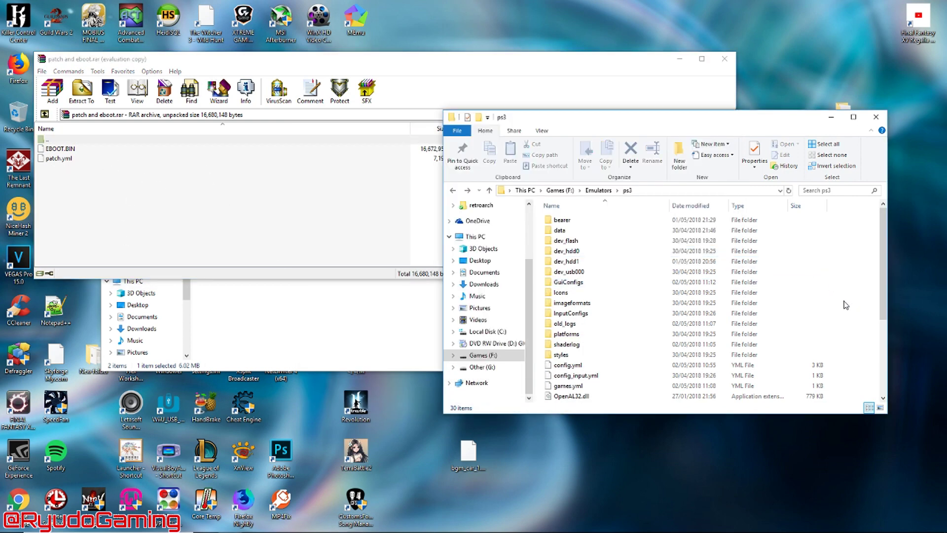
scroll(641, 286, down, 4)
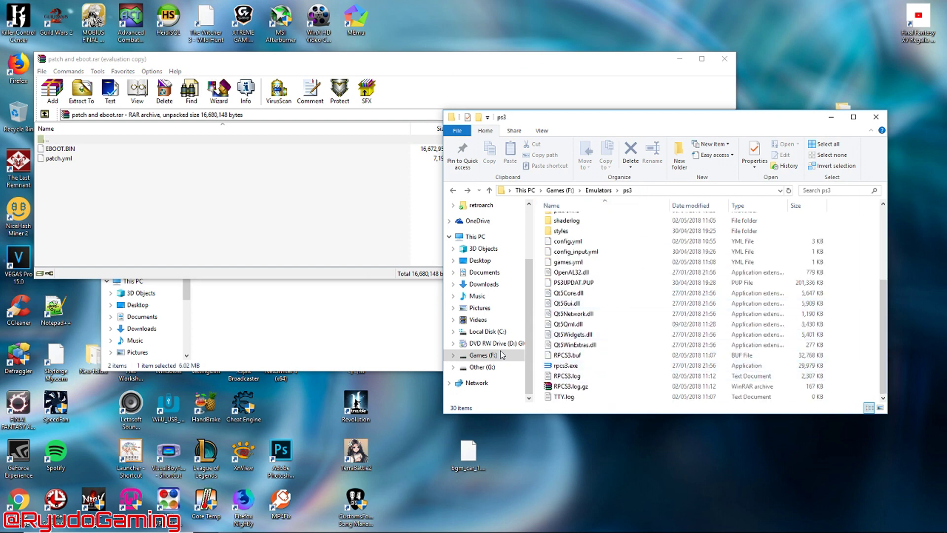
drag(55, 158, 847, 329)
Step: Extract EBOOT.BIN from the archive into dev_hdd0\disc\Persona 5 [BLUS31604]\PS3_GAME\USRDIR, replacing the existing file
scroll(846, 329, up, 4)
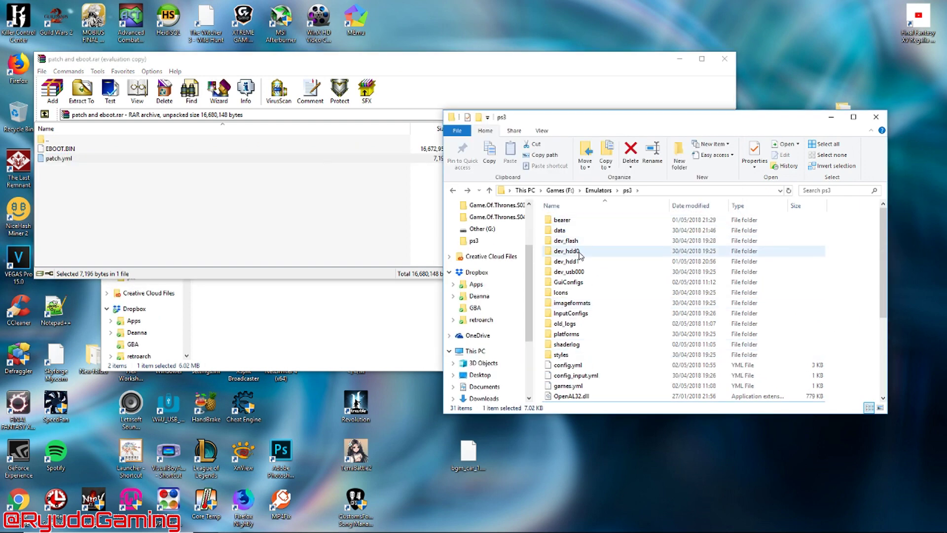
mouse_move(581, 254)
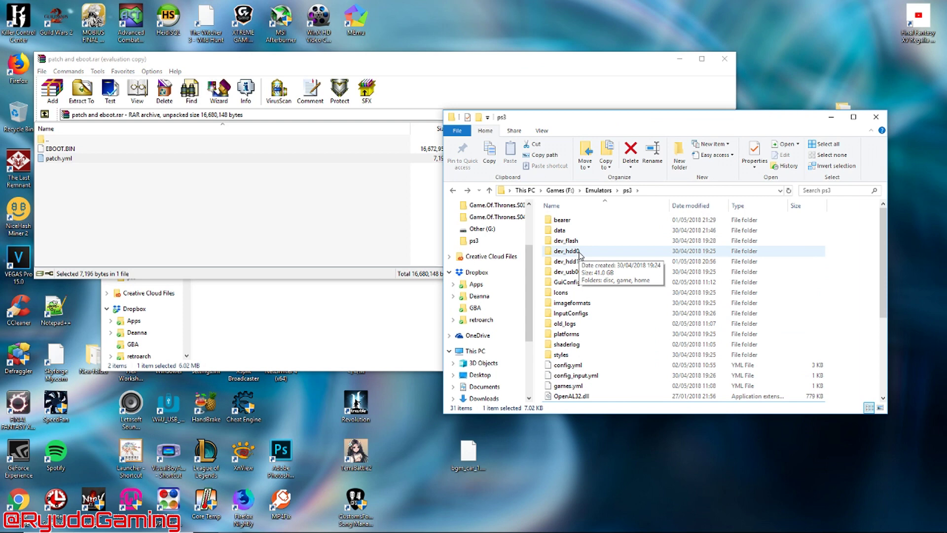
double_click(567, 251)
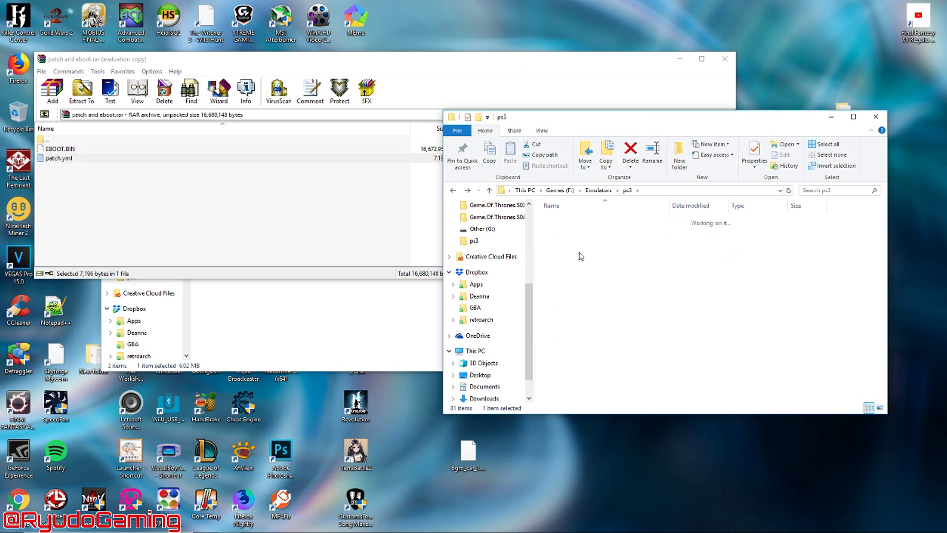
double_click(581, 224)
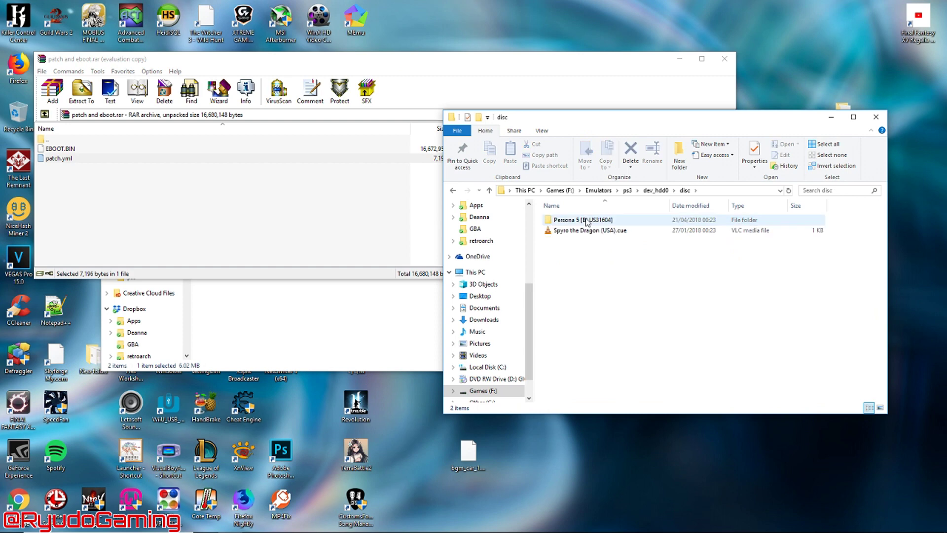
double_click(591, 221)
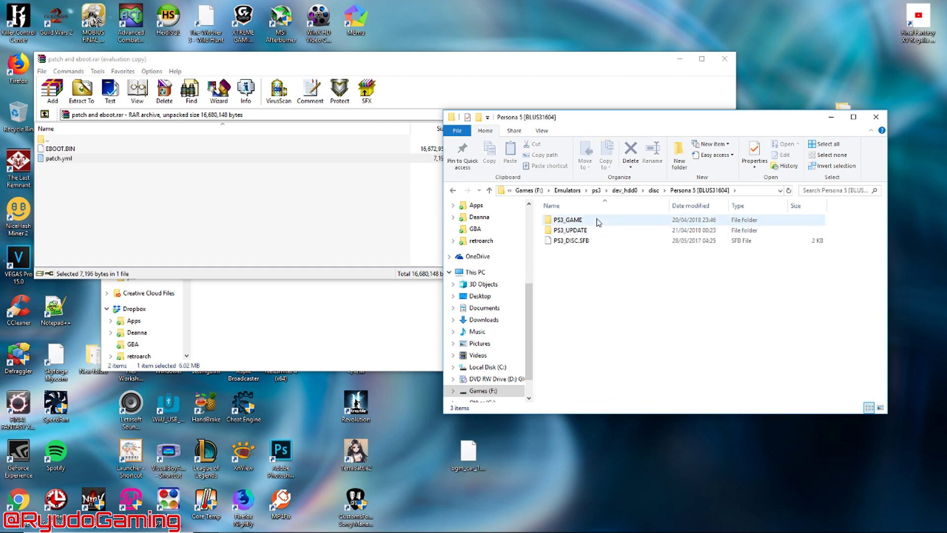
double_click(597, 221)
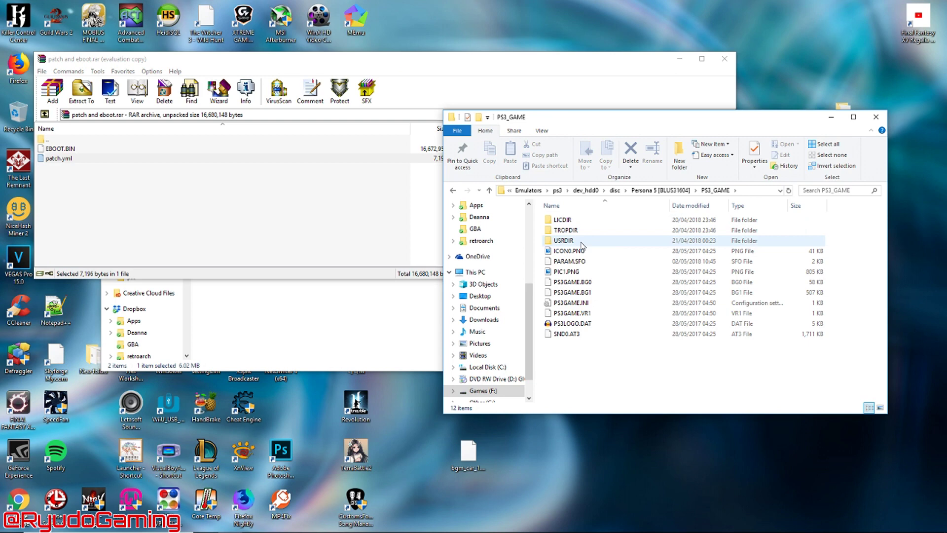
double_click(582, 243)
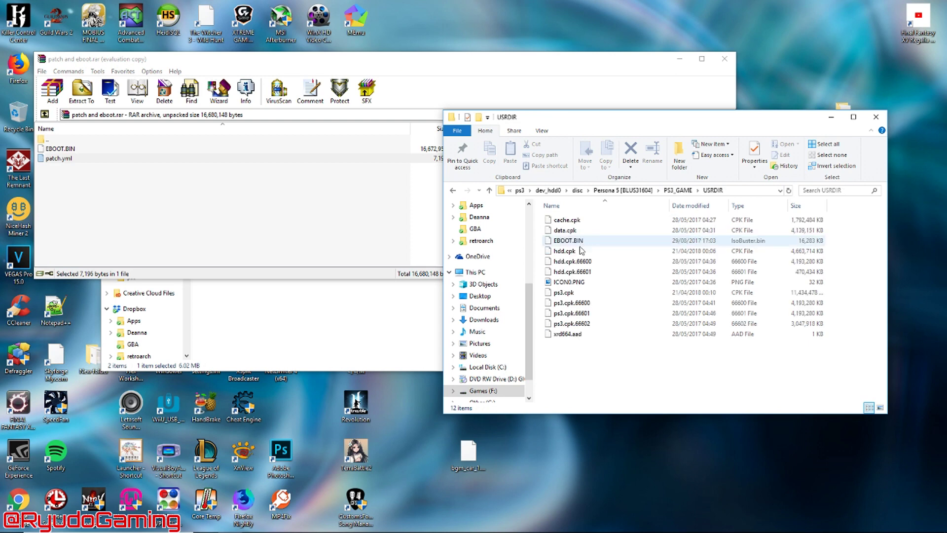
click(75, 149)
drag(76, 149, 645, 379)
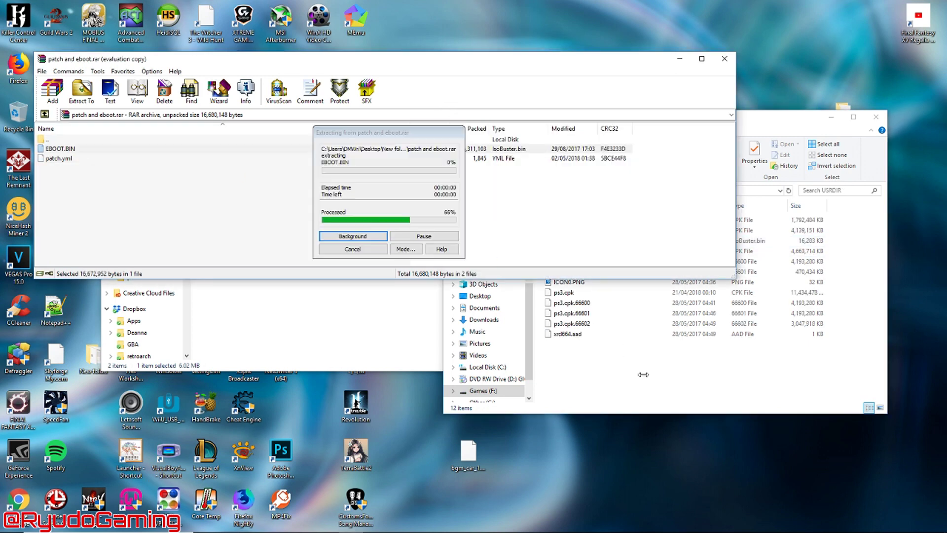
click(425, 196)
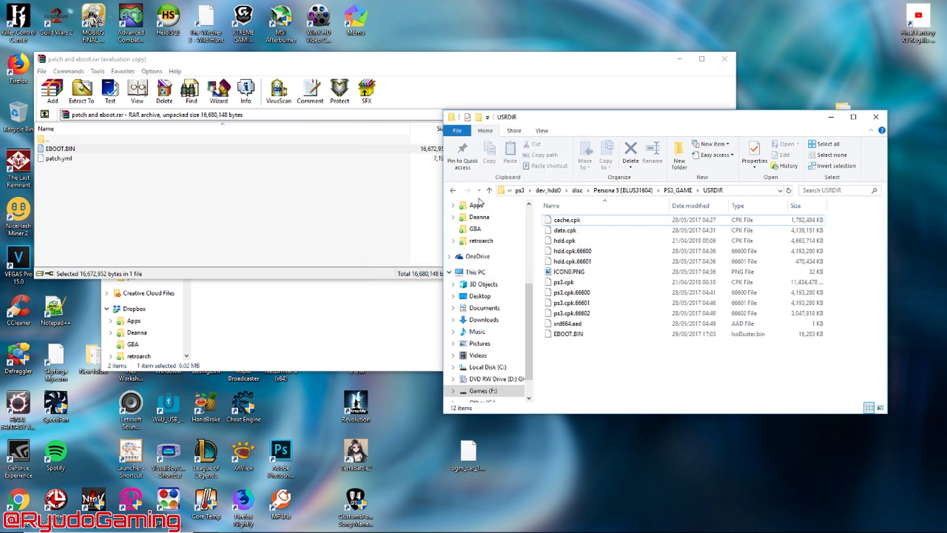
Step: Go back from the USRDIR folder to the main ps3 folder
click(453, 190)
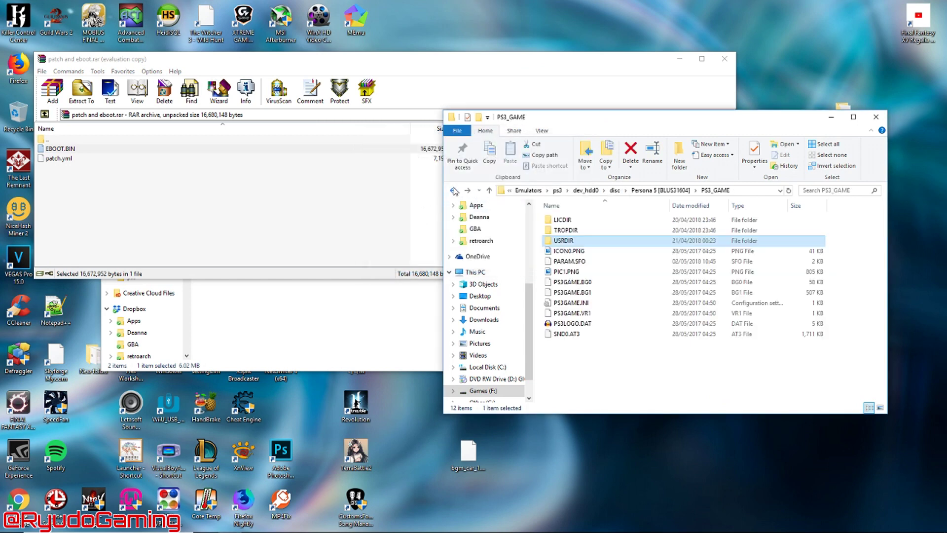
click(453, 190)
click(453, 190)
click(453, 190)
click(453, 190)
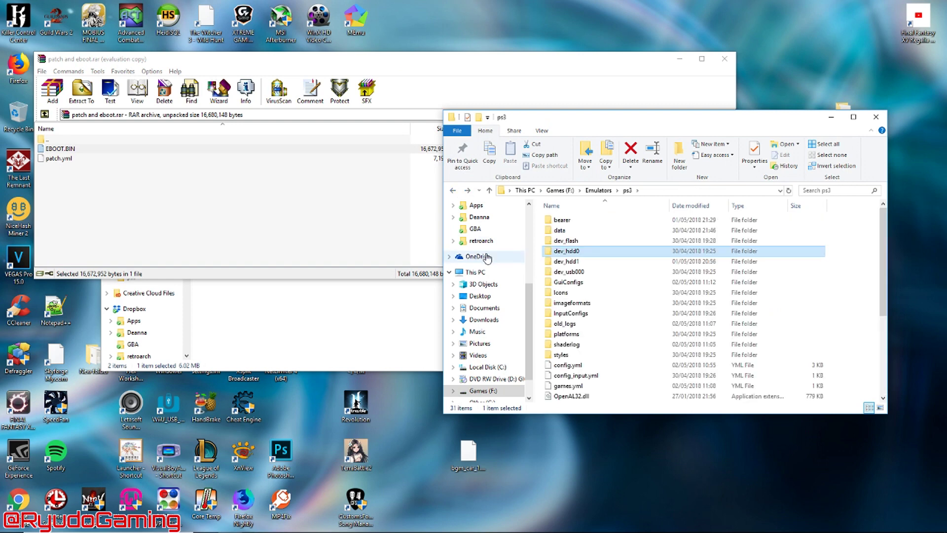
Step: Open config.yml from the ps3 folder in Notepad++
scroll(571, 319, down, 1)
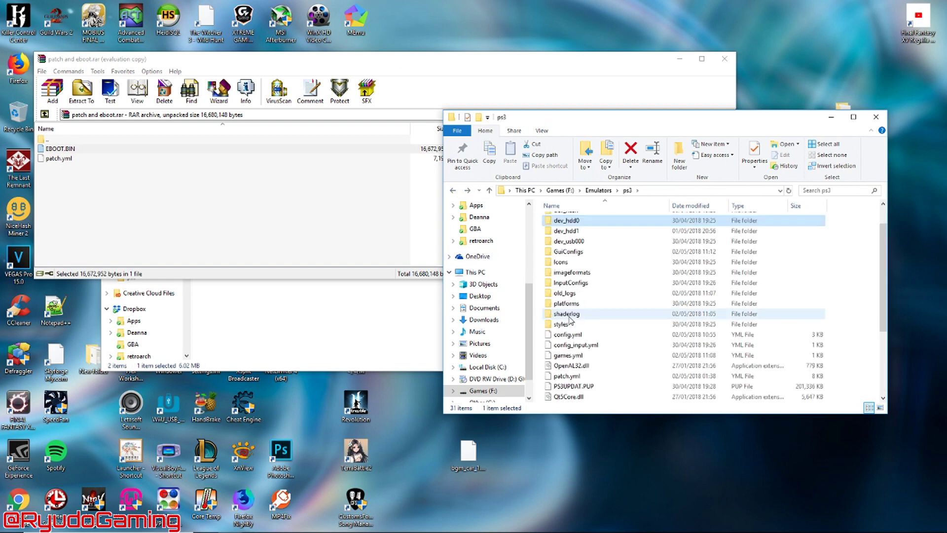
right_click(584, 337)
click(581, 335)
right_click(581, 335)
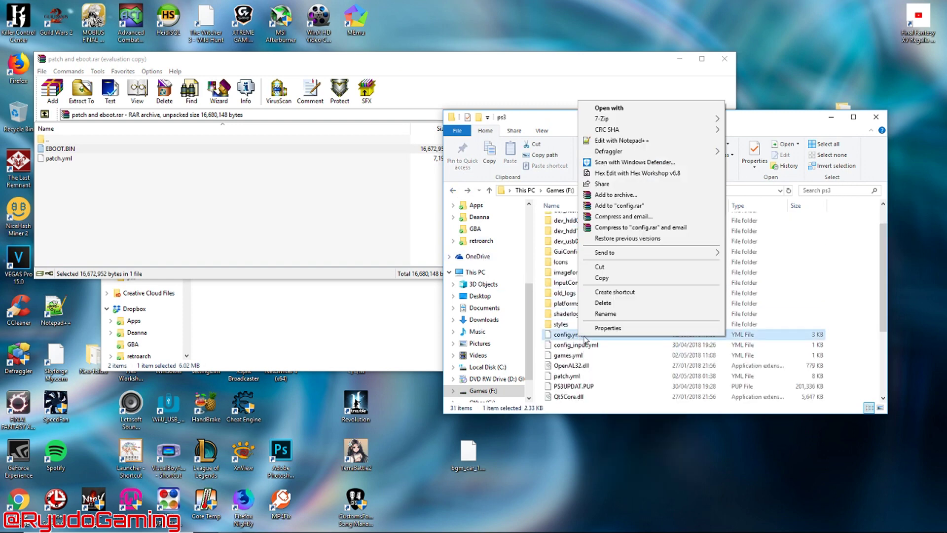
click(634, 140)
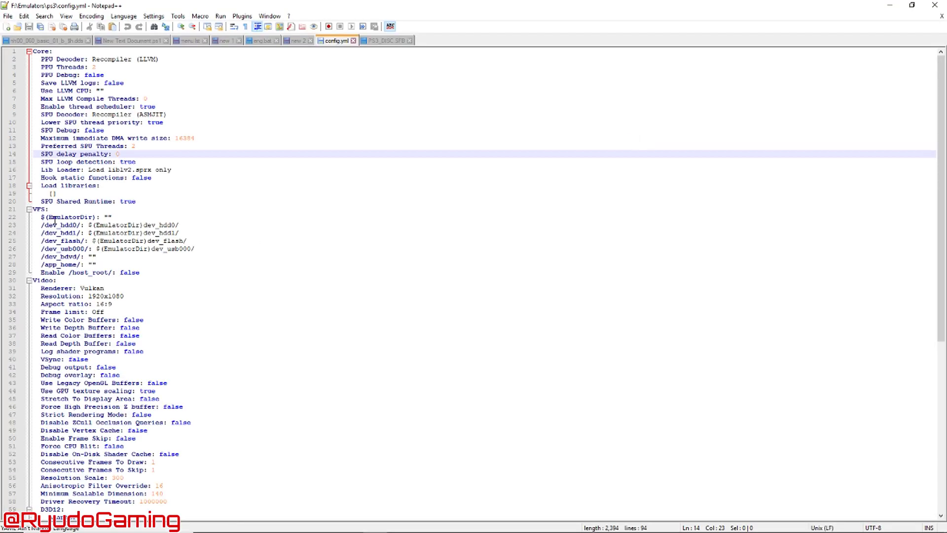
Step: Examine the Core section of config.yml, including the SPU delay penalty and preferred SPU threads lines, and leave the file
drag(143, 198, 32, 52)
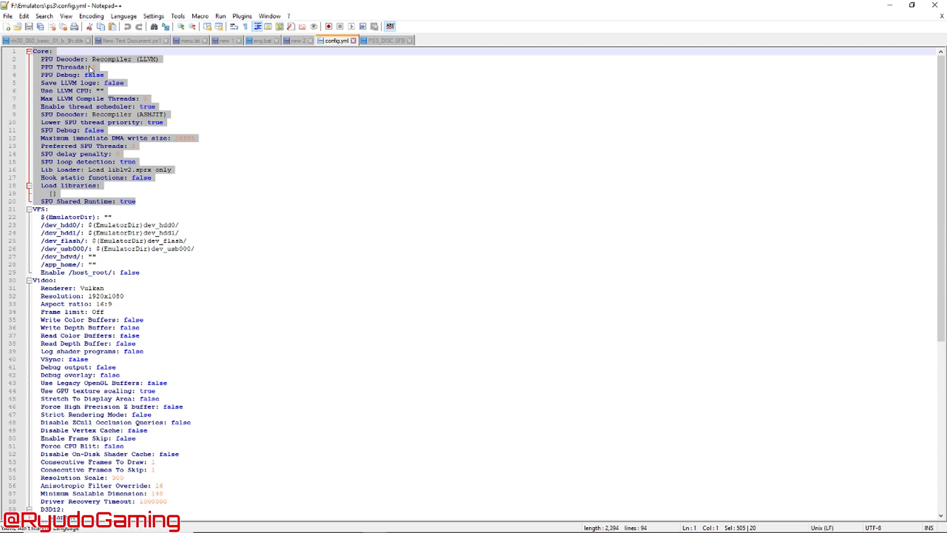
click(127, 62)
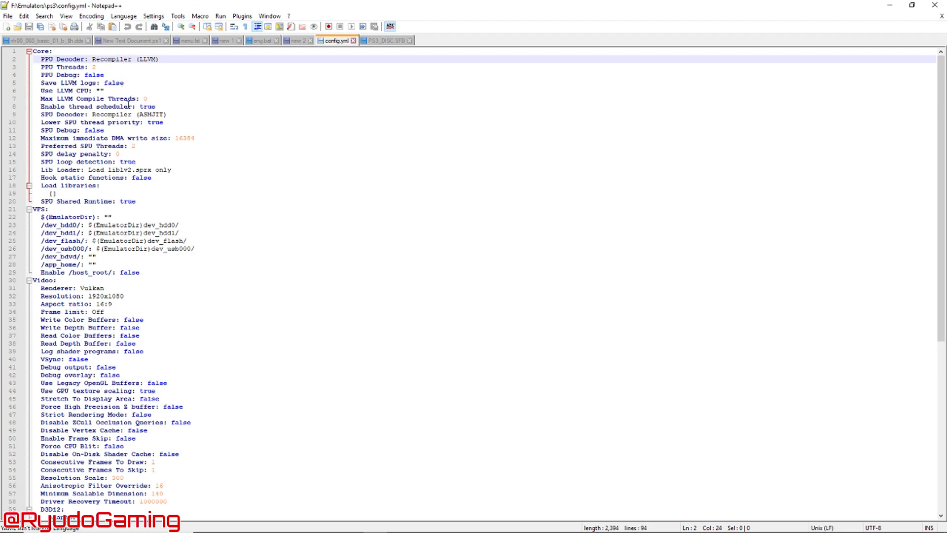
drag(147, 149, 105, 154)
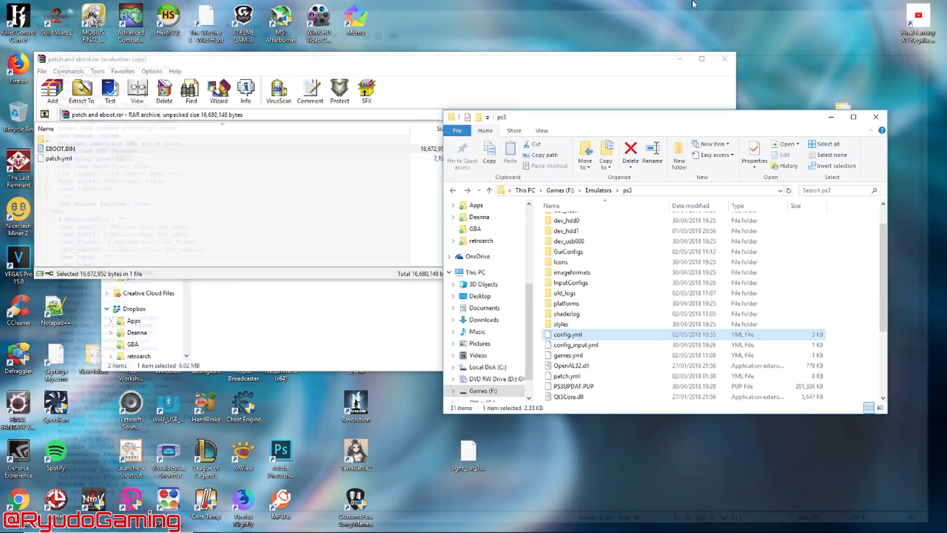
click(935, 5)
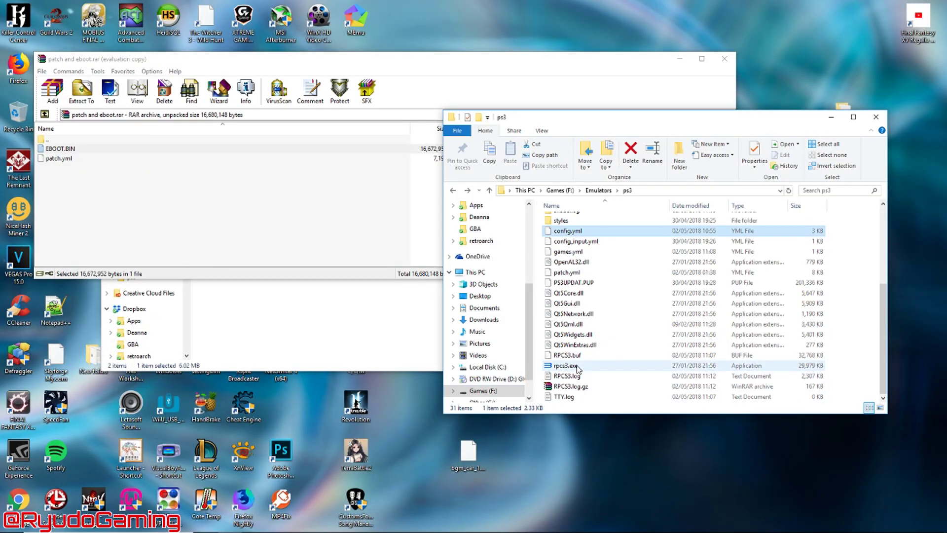
Step: Launch rpcs3.exe from the ps3 folder, accept the experimental build, and open the CPU settings
double_click(567, 366)
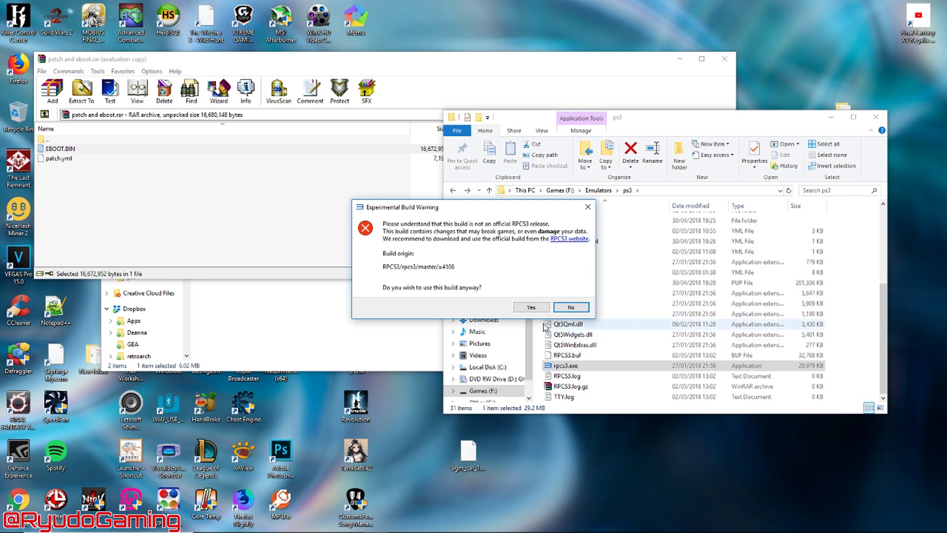
click(524, 306)
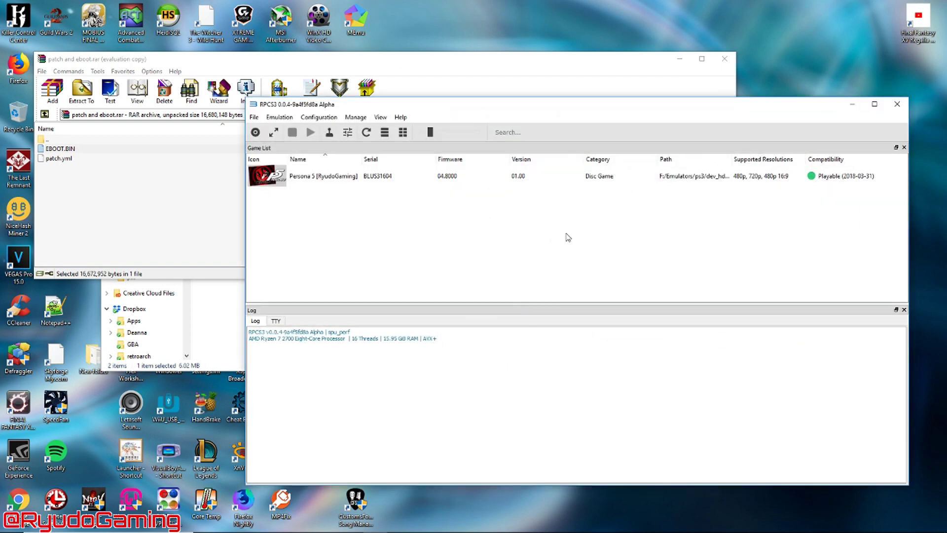
click(330, 118)
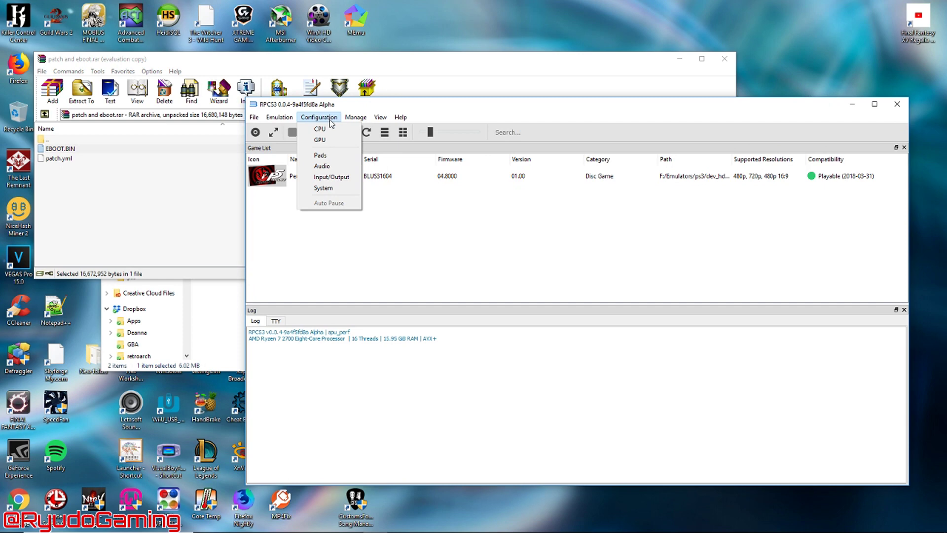
click(326, 126)
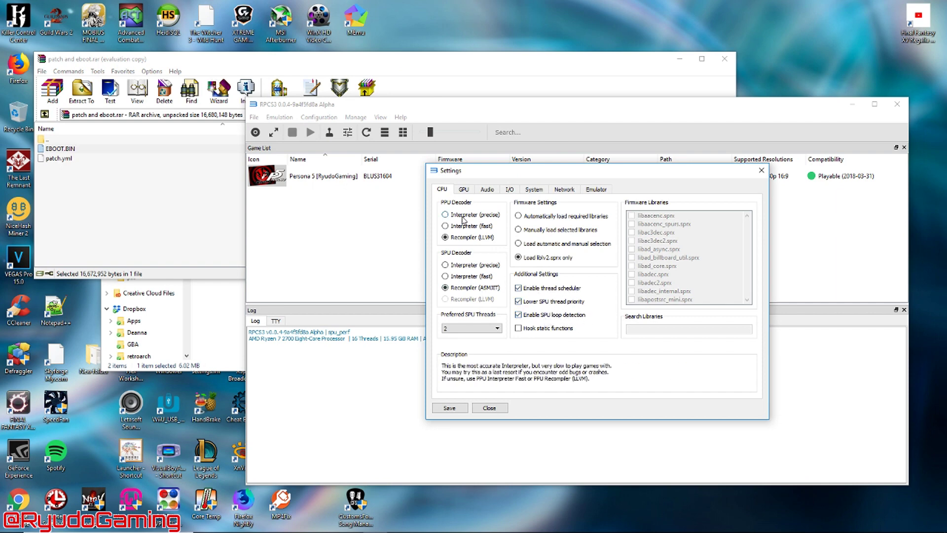
Step: Set the GPU default resolution to 1280x720 (Recommended) and the resolution scale to 315%, and save the settings
click(464, 189)
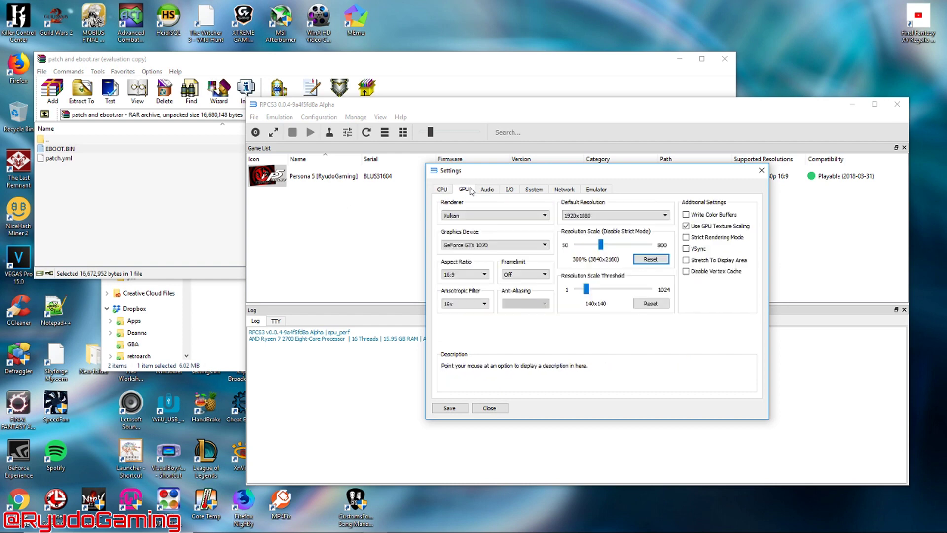
click(578, 223)
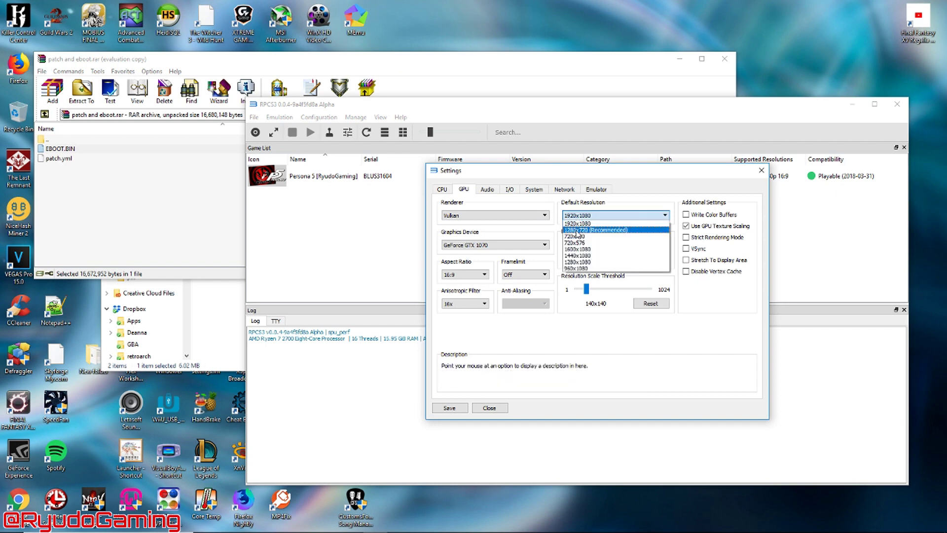
click(576, 231)
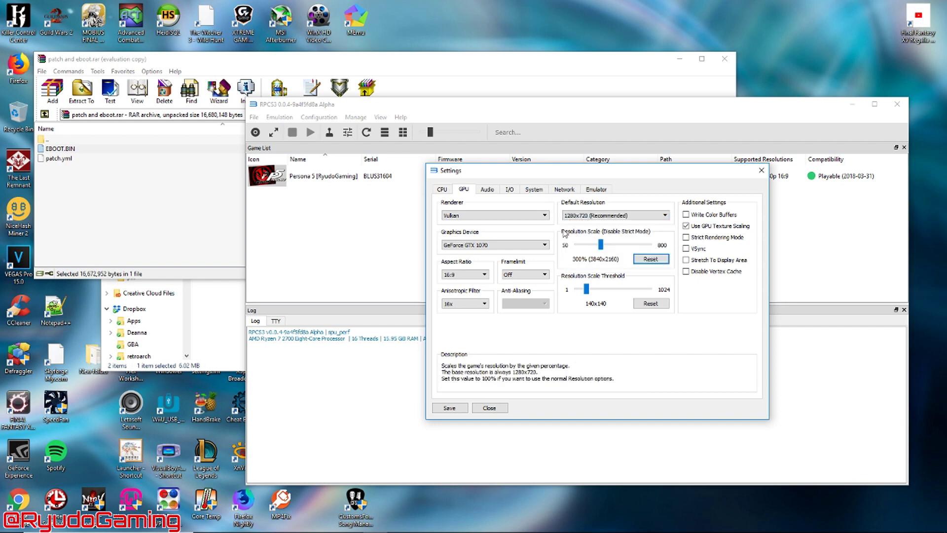
drag(601, 244, 602, 245)
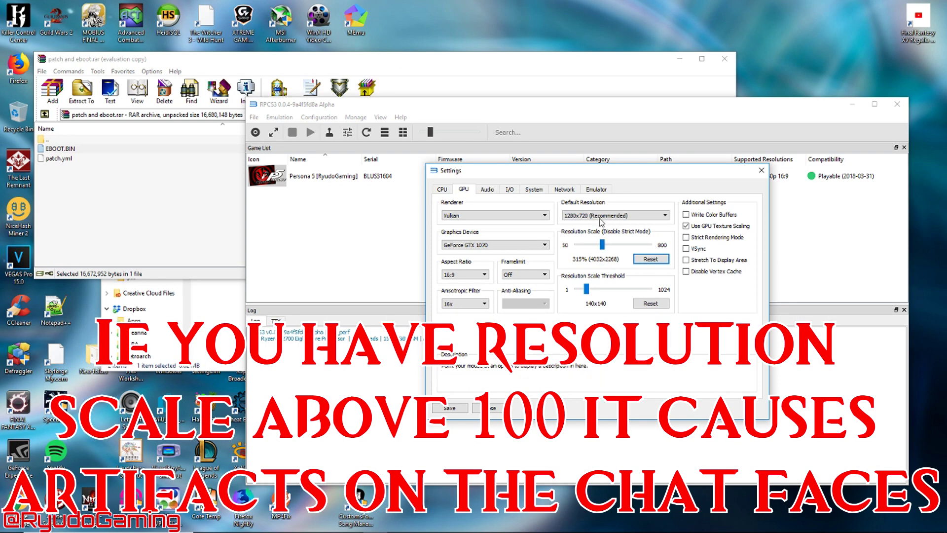
mouse_move(500, 217)
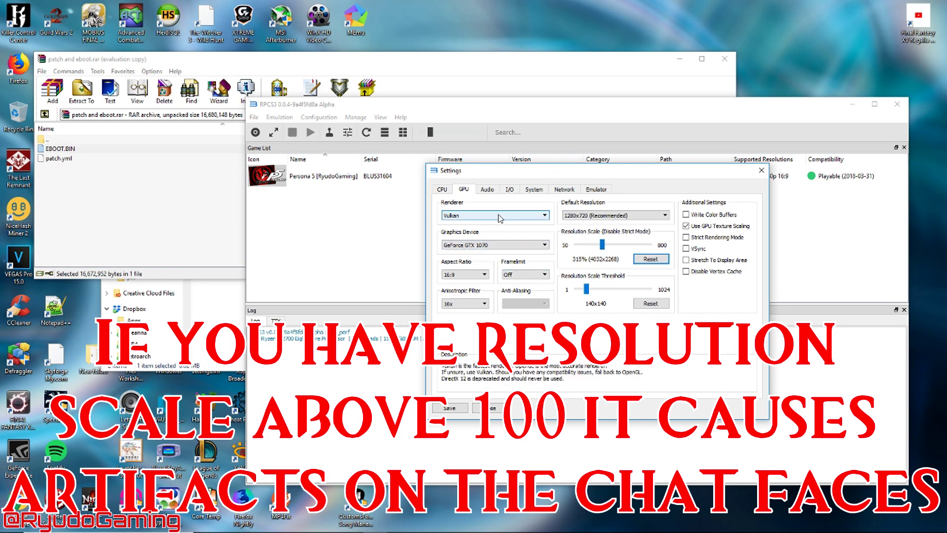
mouse_move(747, 231)
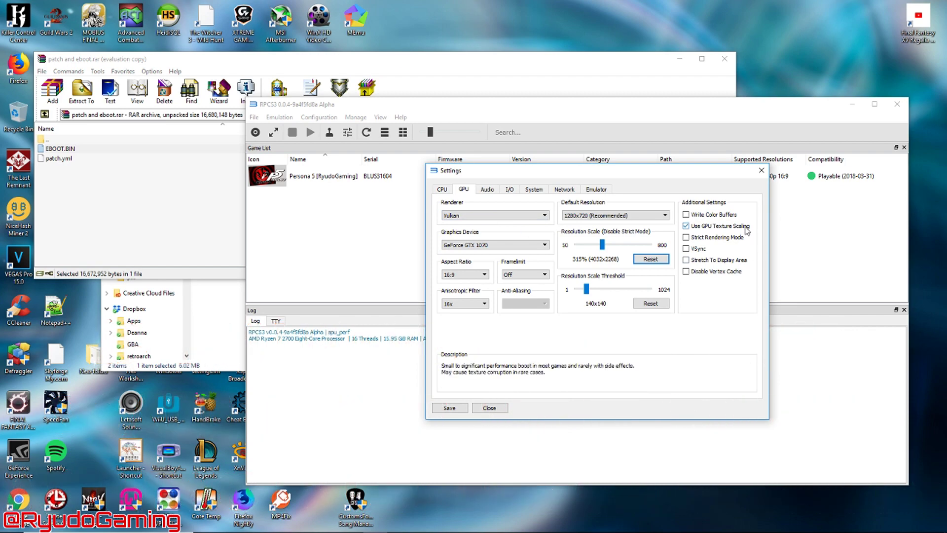
mouse_move(471, 308)
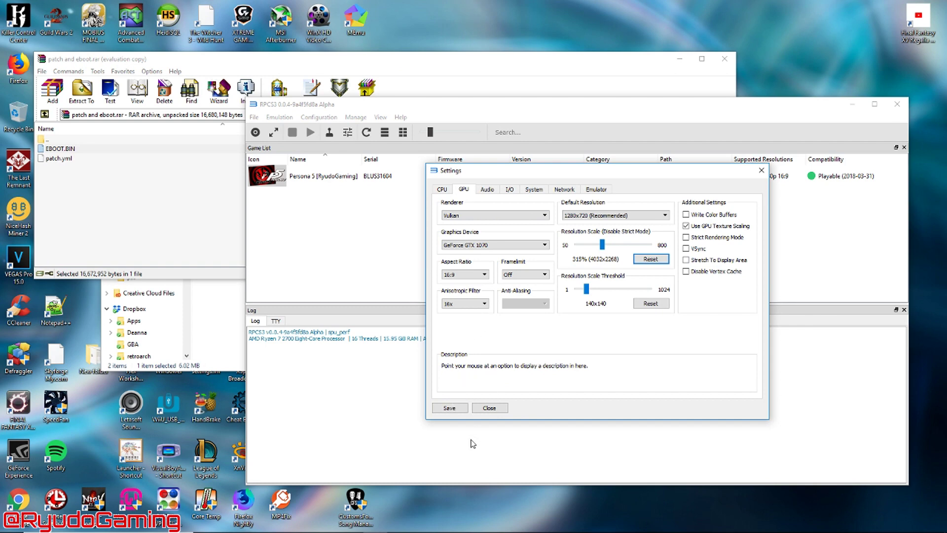
click(449, 406)
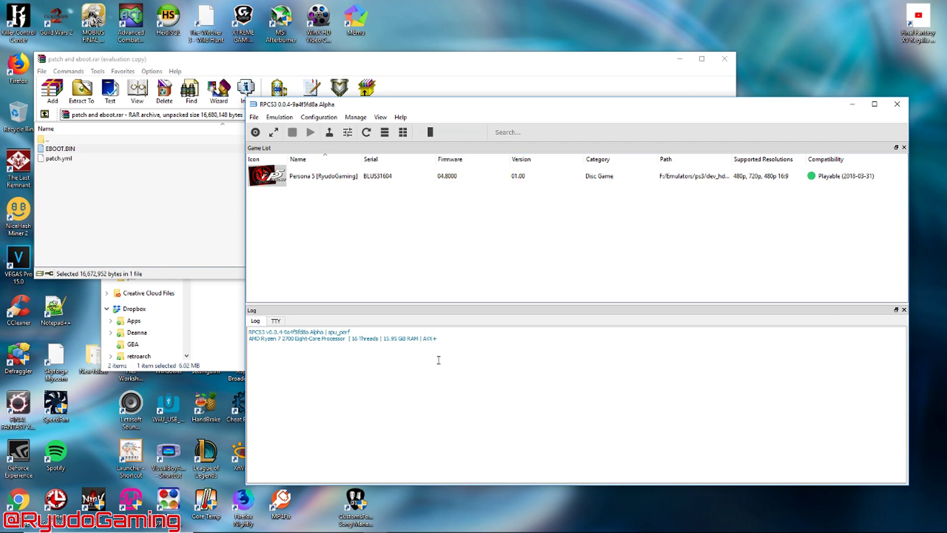
Step: Open Task Manager, arrange it beside the RPCS3 window, and show the detailed process list
click(12, 523)
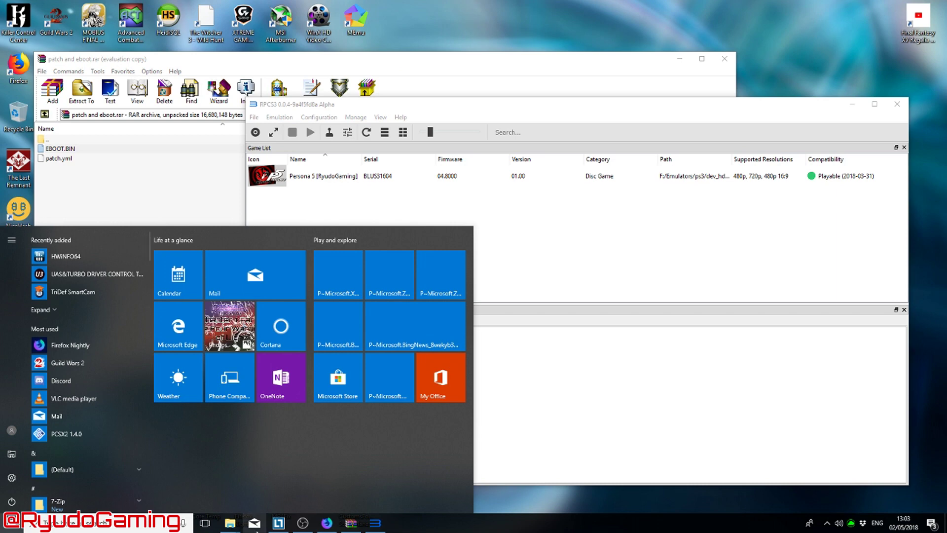
text(ta)
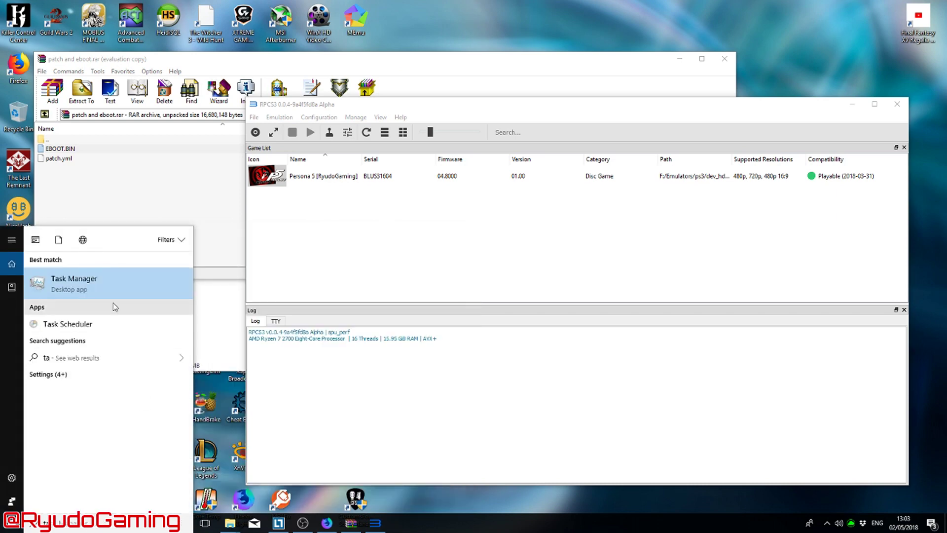
click(110, 281)
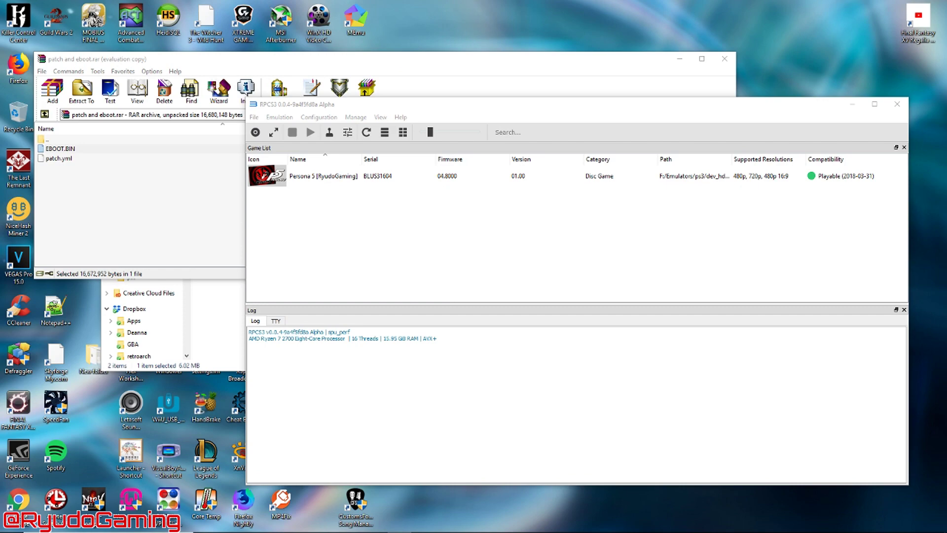
drag(148, 69, 206, 25)
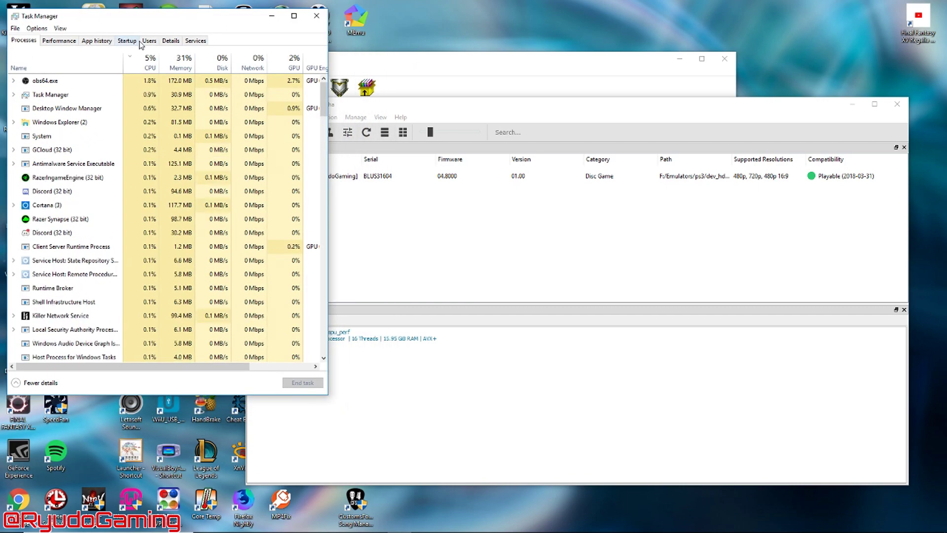
drag(519, 110, 522, 95)
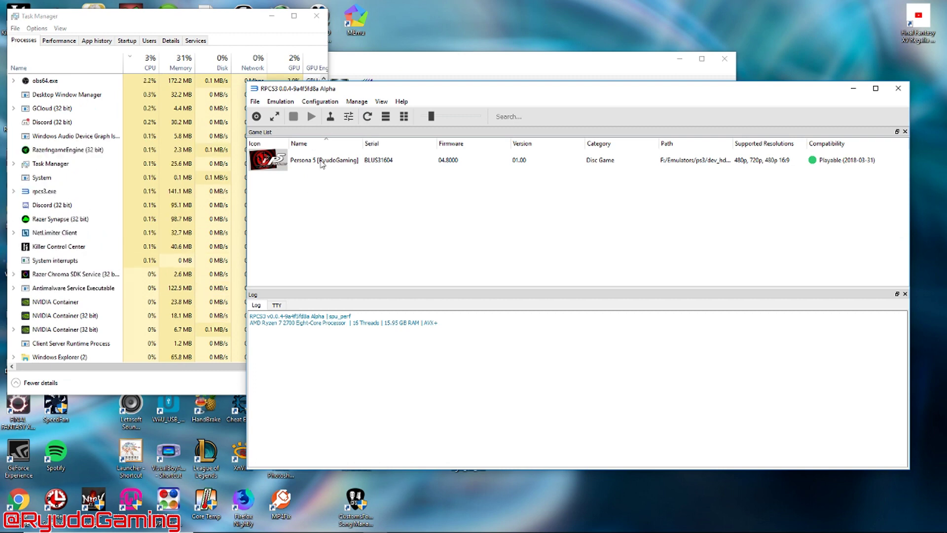
click(171, 41)
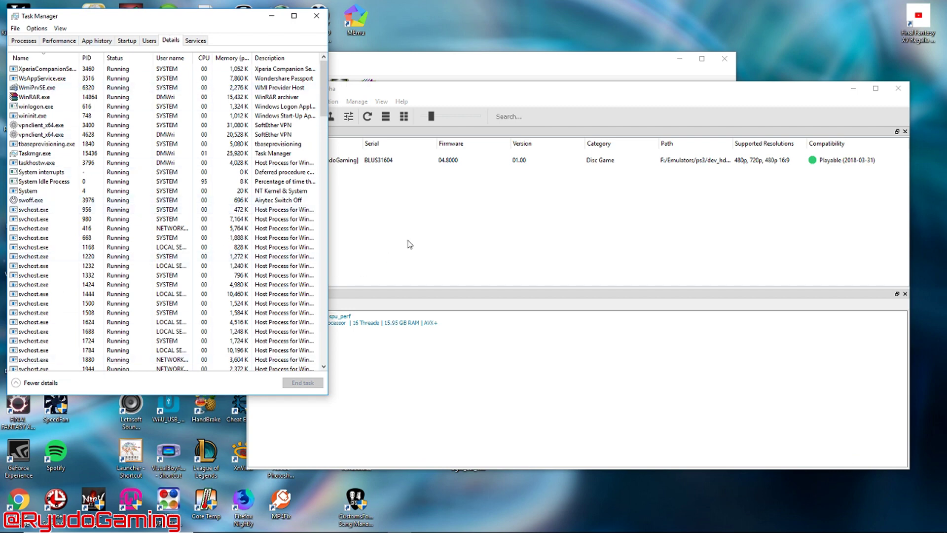
Step: Boot Persona 5 from the RPCS3 game list and move the game window clear of Task Manager
click(415, 238)
click(346, 166)
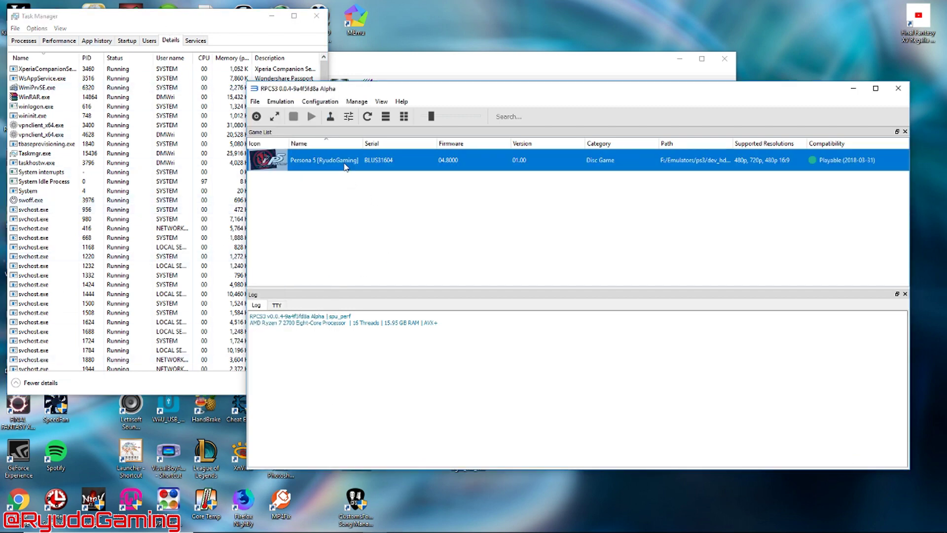
double_click(345, 164)
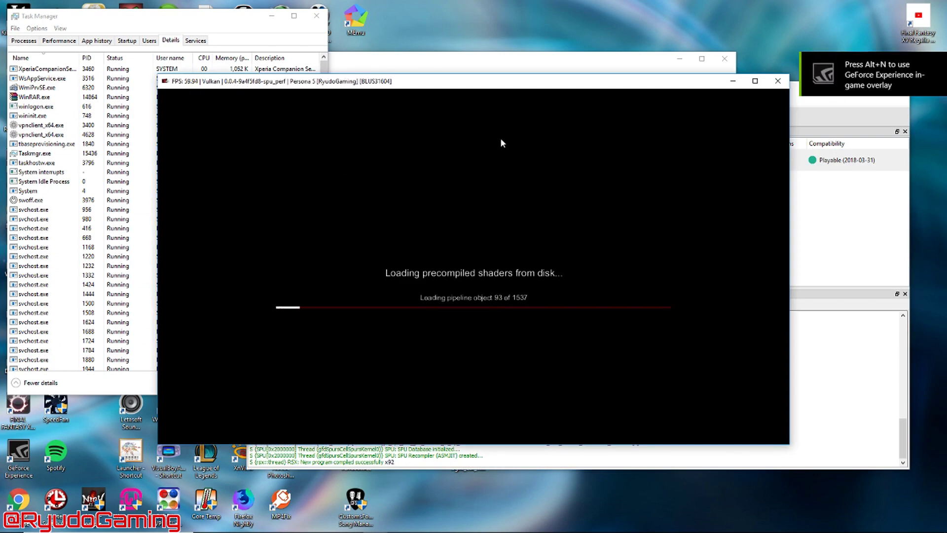
drag(521, 85, 588, 63)
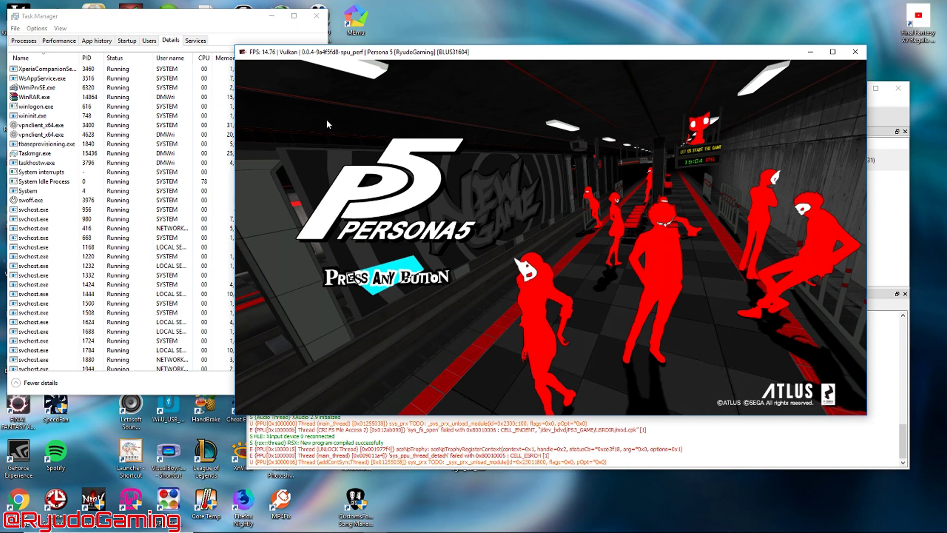
Step: Locate and select the rpcs3.exe process in Task Manager's detailed process list
scroll(119, 148, down, 1)
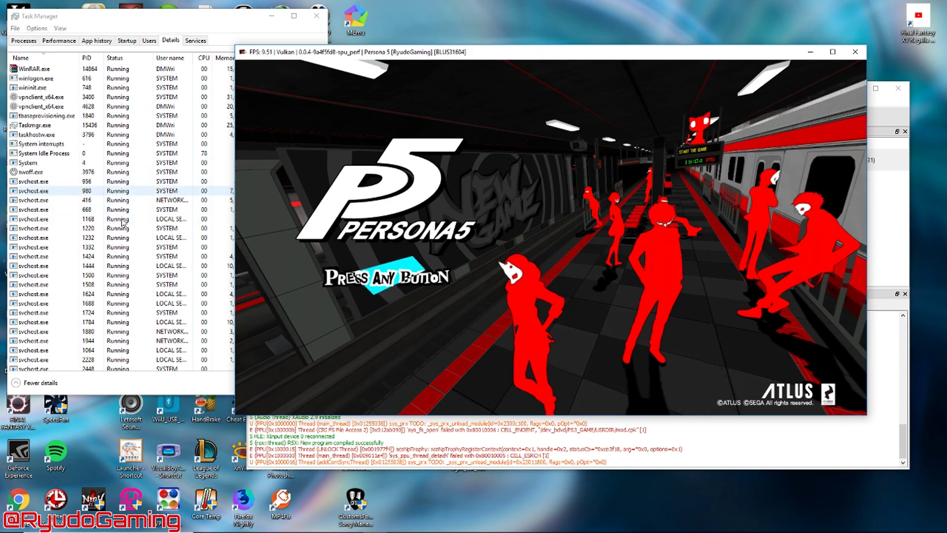
click(122, 19)
scroll(59, 177, down, 4)
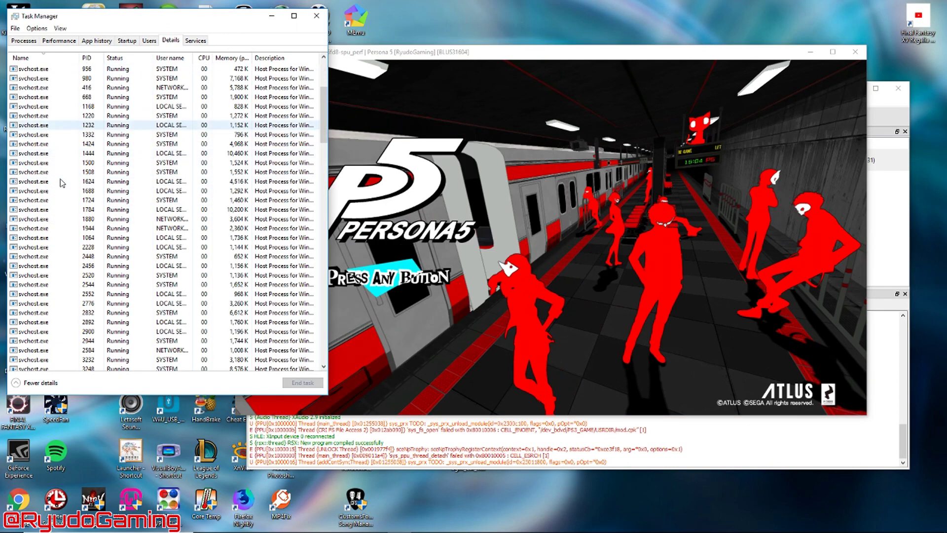
scroll(56, 123, up, 5)
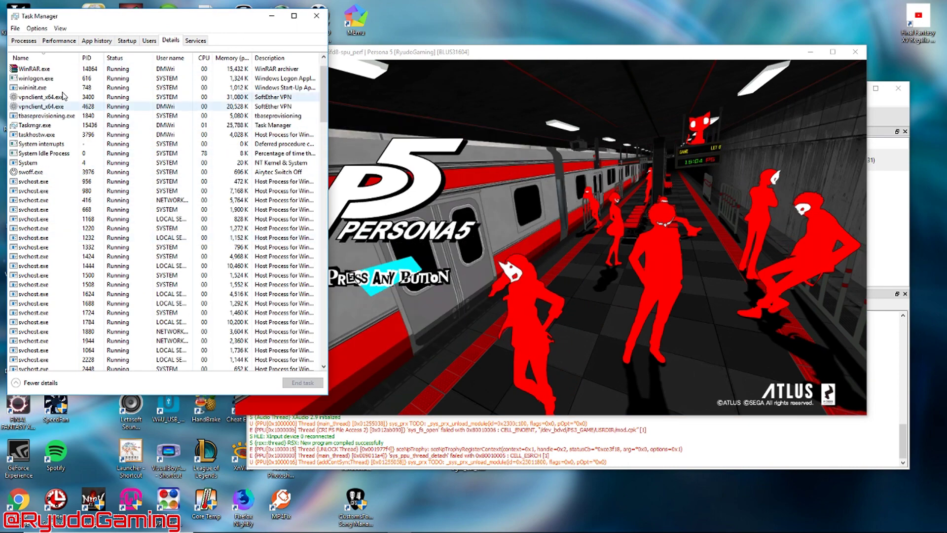
click(55, 58)
click(62, 58)
scroll(34, 222, down, 10)
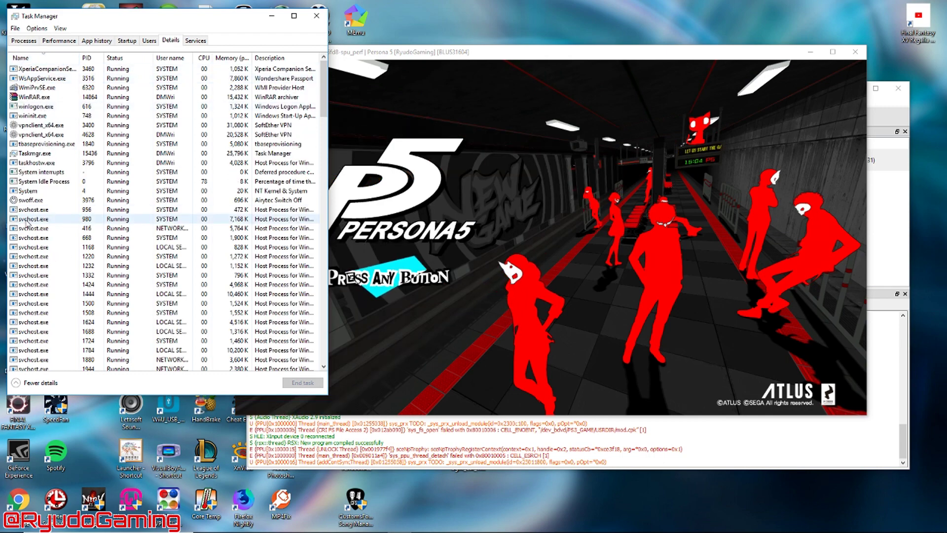
scroll(30, 239, down, 10)
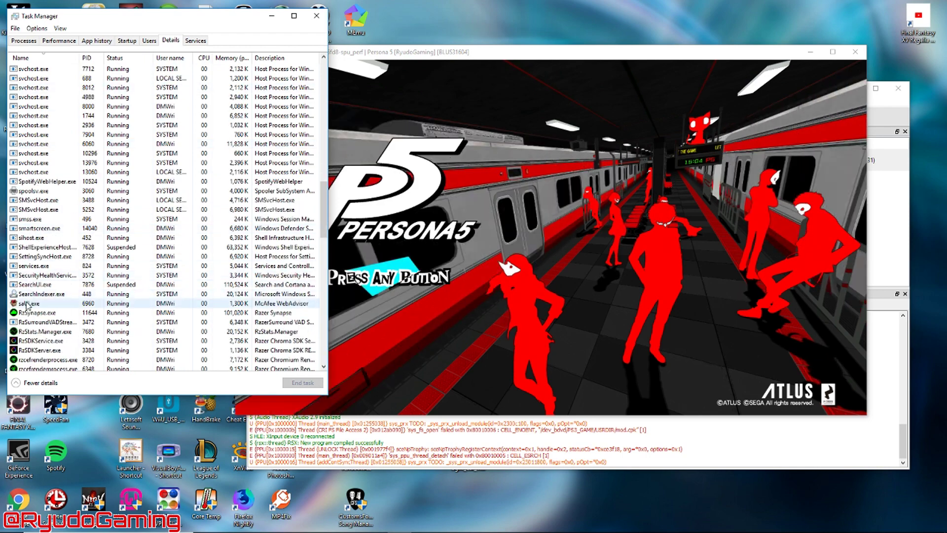
scroll(28, 304, down, 3)
scroll(28, 304, down, 1)
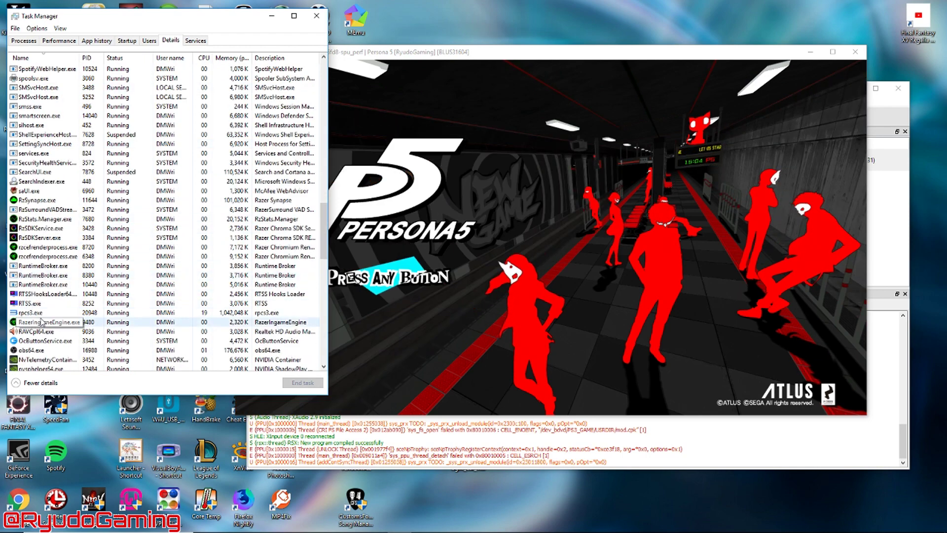
click(55, 313)
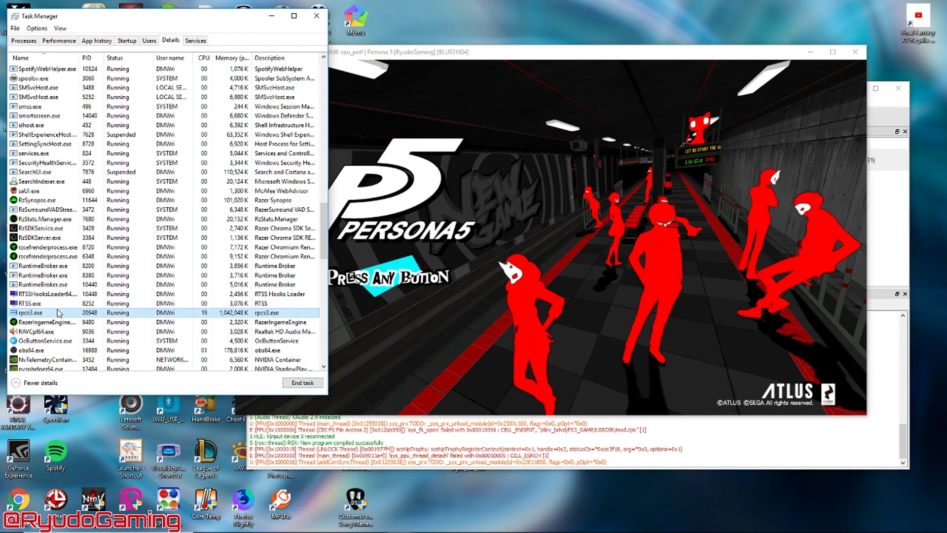
Step: Open the processor affinity of rpcs3.exe, deselect CPU 3, and apply the affinity settings
right_click(47, 314)
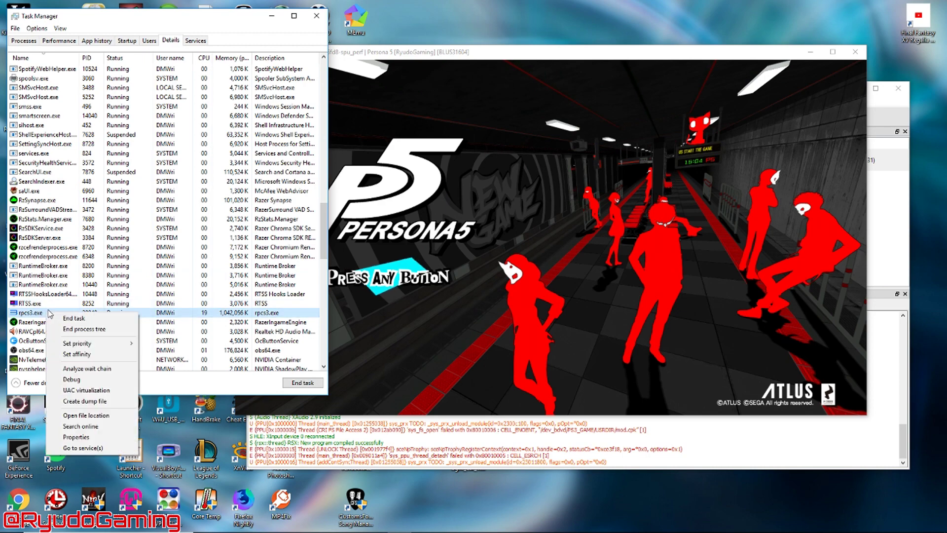
click(77, 353)
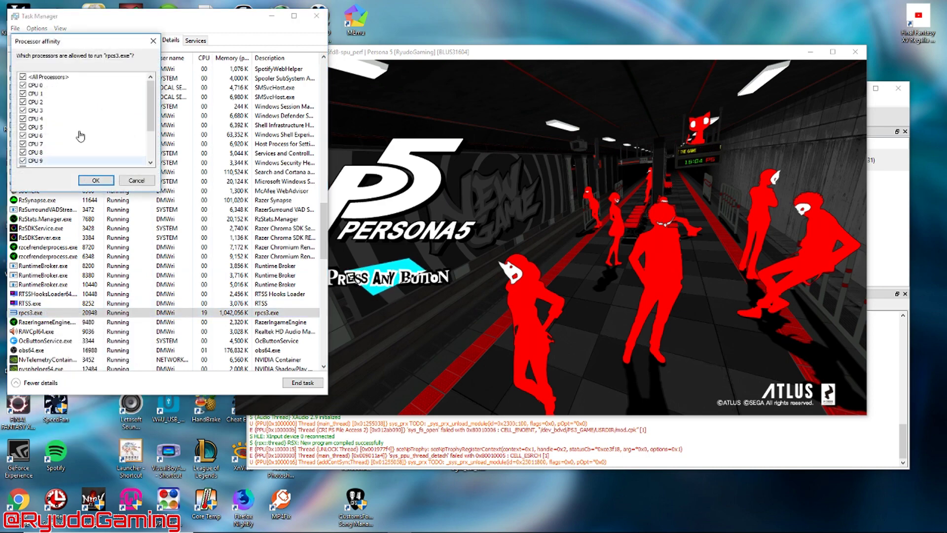
click(22, 110)
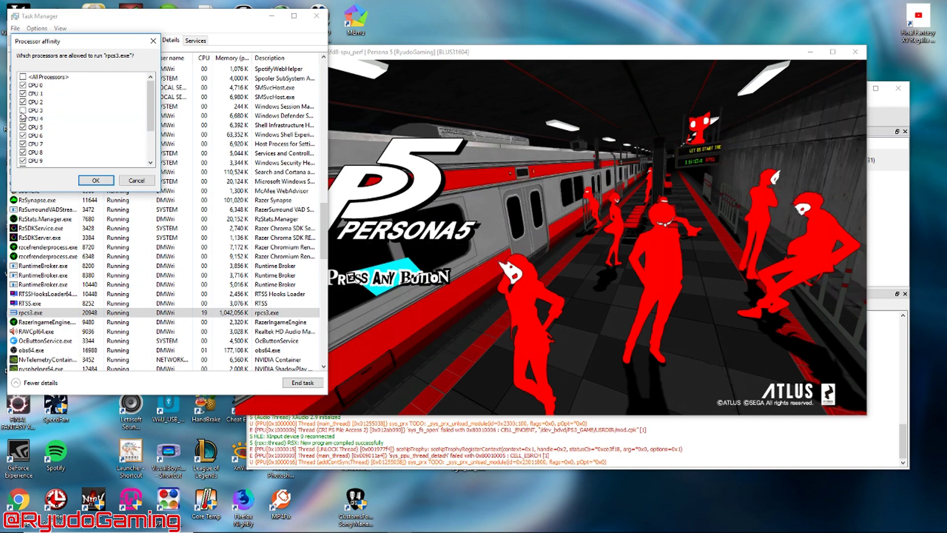
click(96, 181)
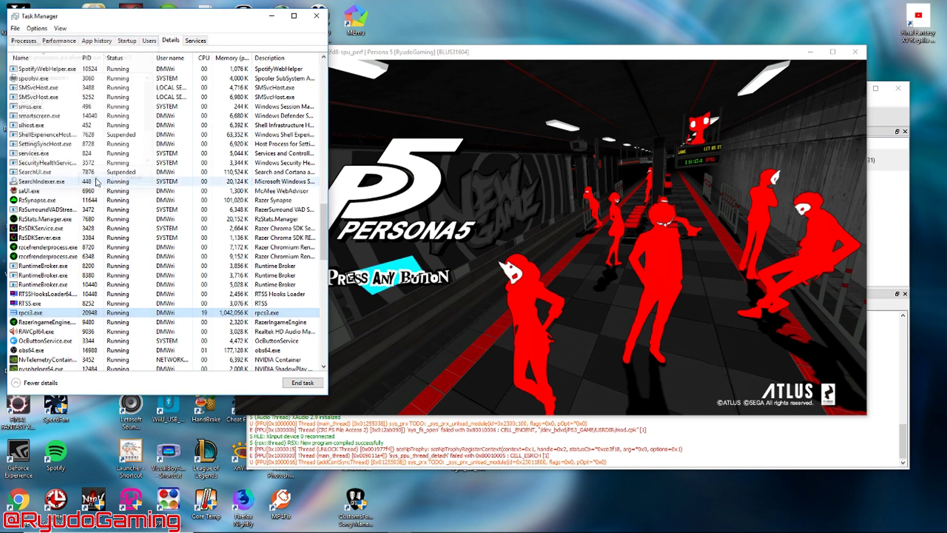
Step: Switch to the Persona 5 window, choose Load Game from the title screen, and load save No.1
click(378, 157)
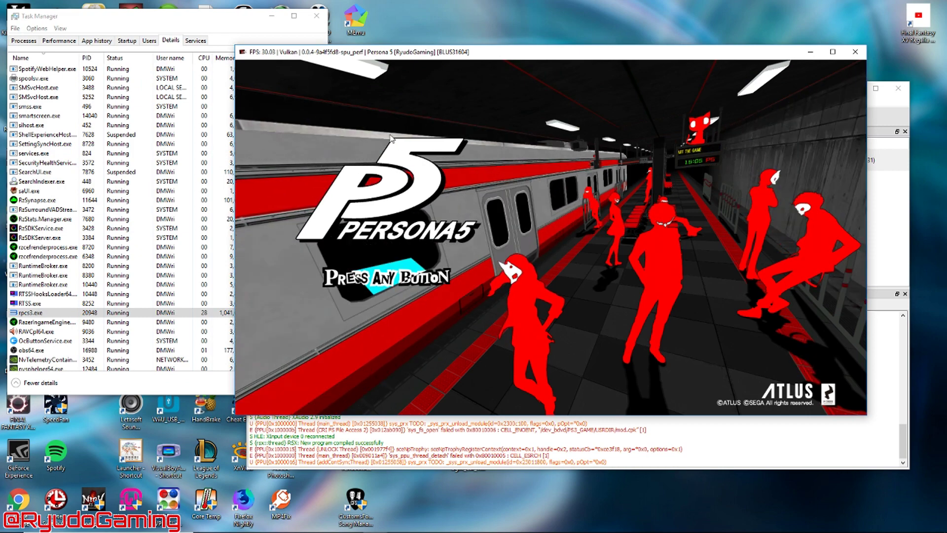
key(Return)
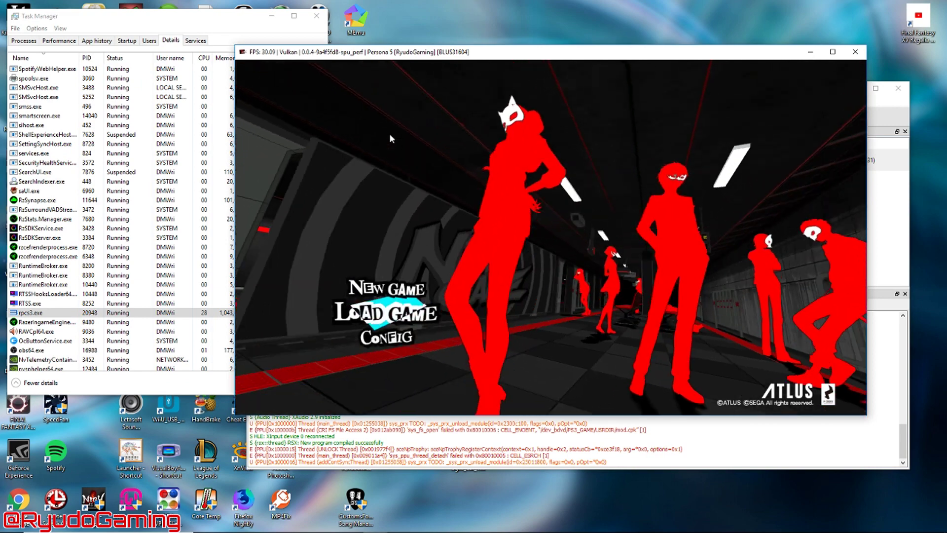
key(Return)
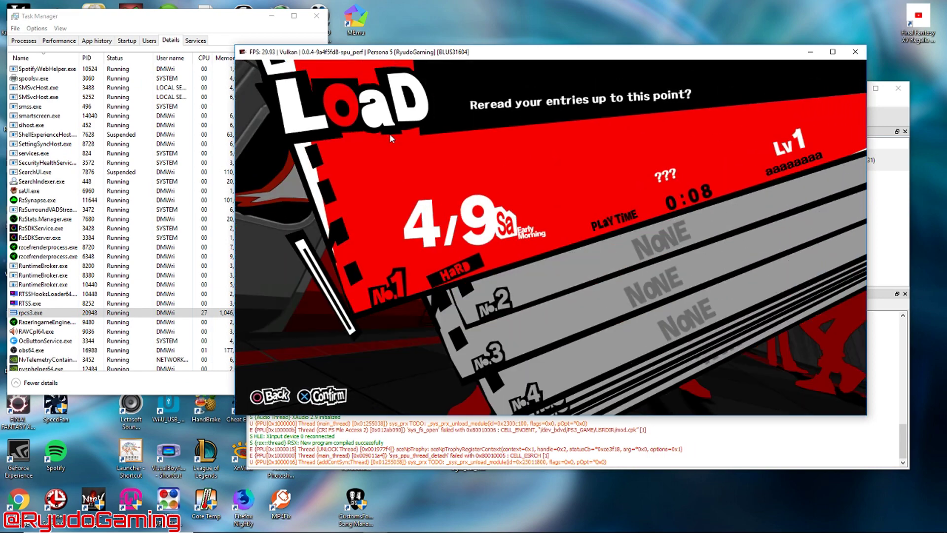
key(Return)
key(Return)
Step: Dismiss the Hints tutorial in the game and enter Leblanc in the Yongen-Jaya backstreets
key(Return)
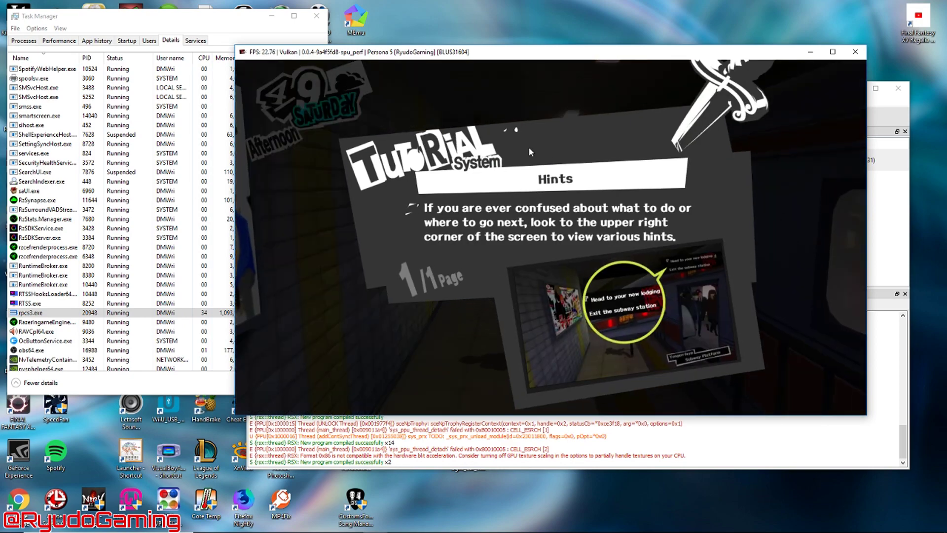
key(Return)
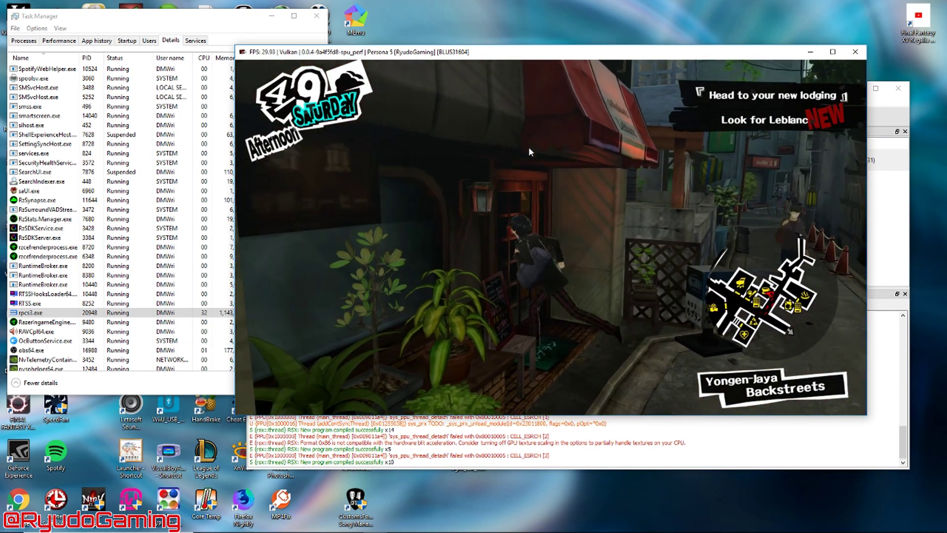
key(Return)
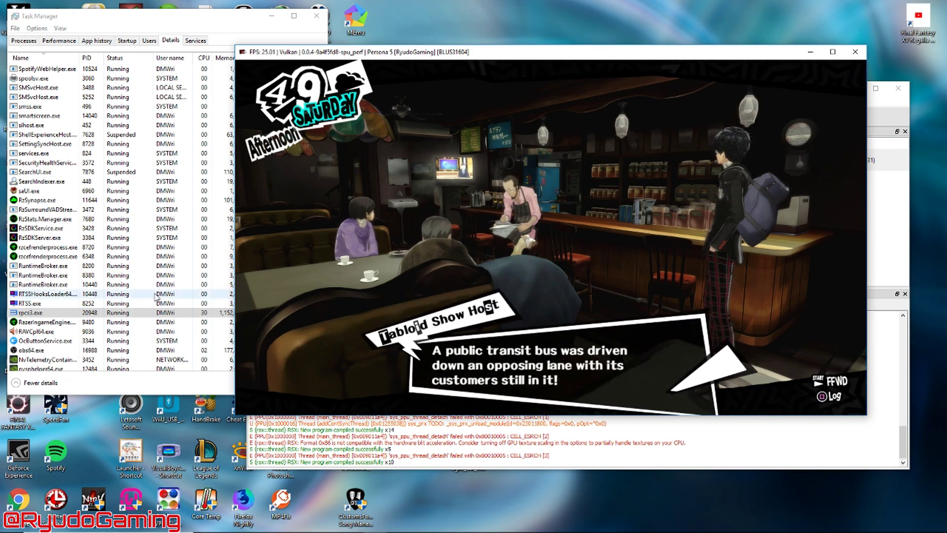
Step: Check which processors rpcs3.exe is allowed to use in its affinity settings, and accept the dialog
right_click(132, 316)
click(159, 358)
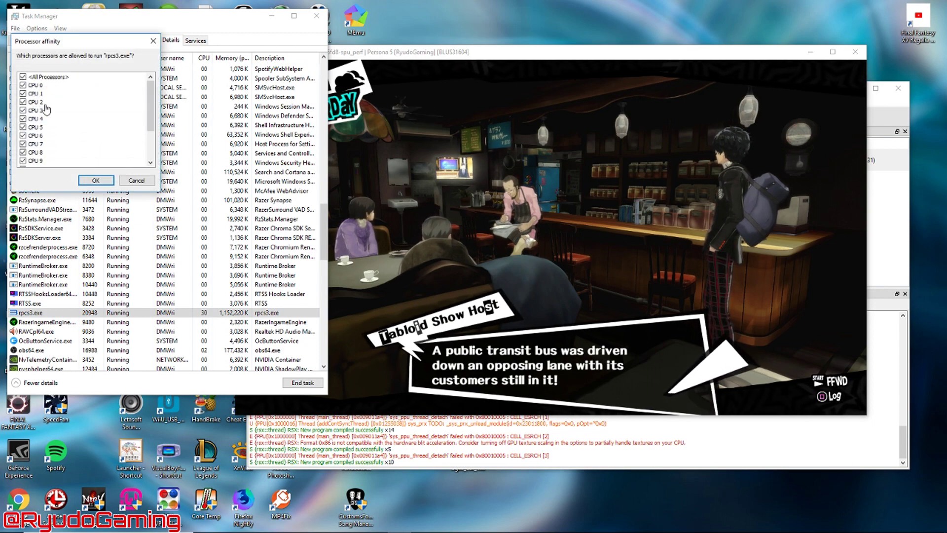
click(95, 180)
Step: View the Persona 5 game window maximized, and restore it to its smaller size
click(488, 198)
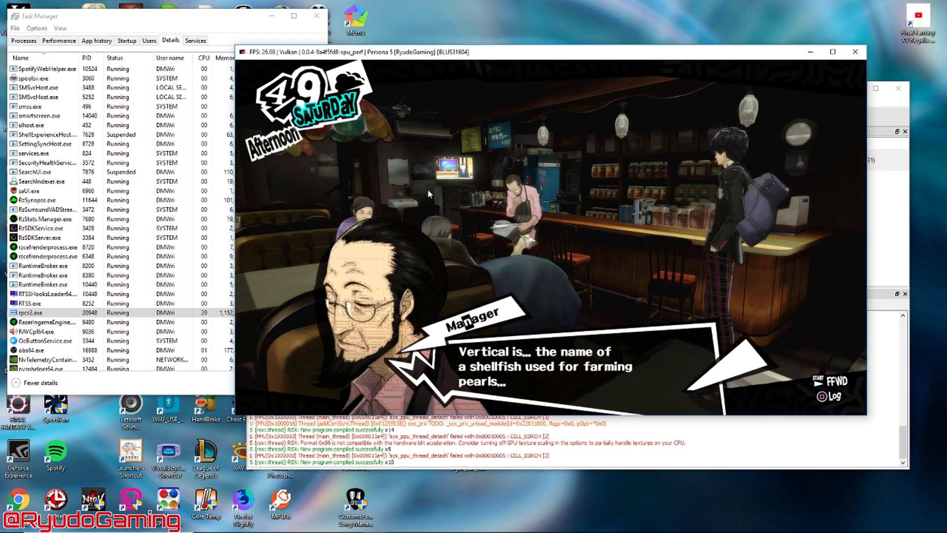
double_click(514, 58)
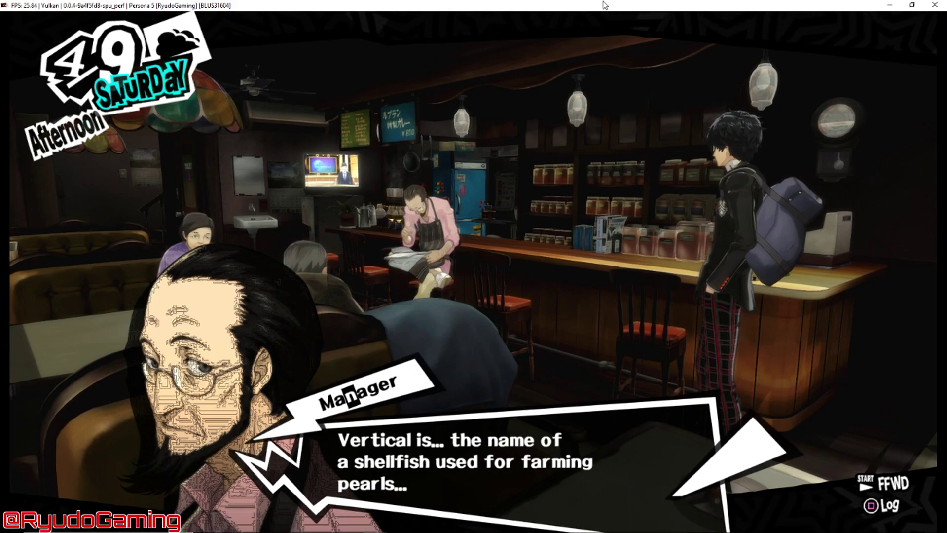
double_click(385, 5)
Step: Examine the resolution scale in the RPCS3 GPU settings, and close the settings without saving
click(357, 101)
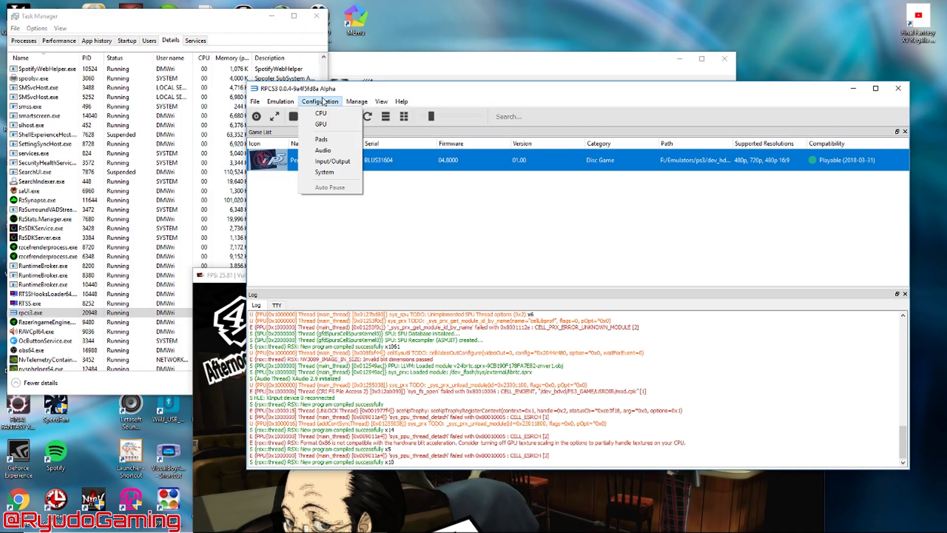
click(322, 114)
click(465, 174)
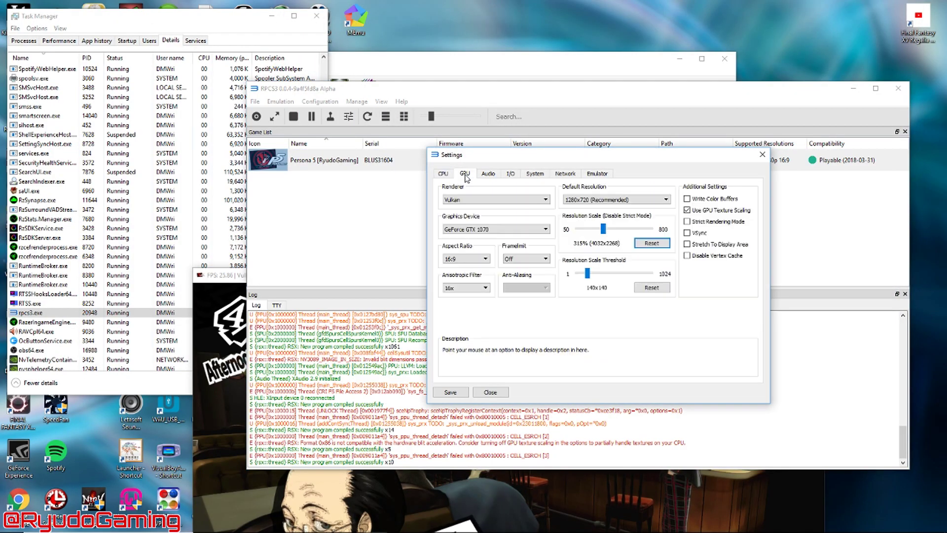
mouse_move(613, 235)
click(490, 392)
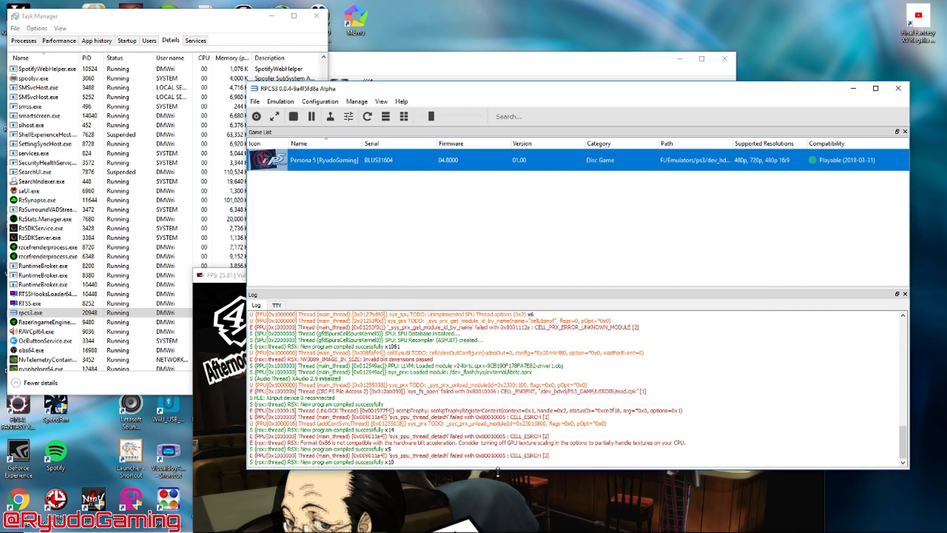
Step: Close the running Persona 5 game window and exit RPCS3
double_click(533, 281)
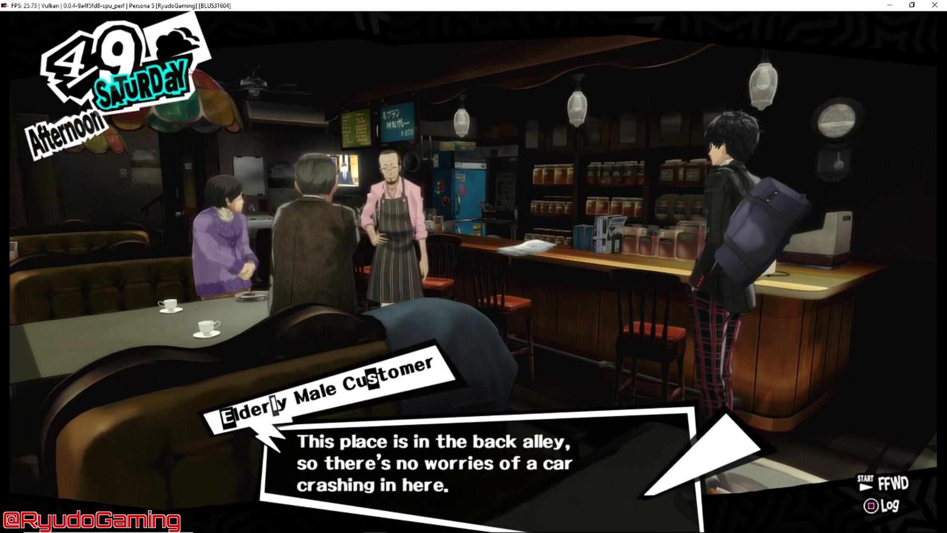
click(934, 4)
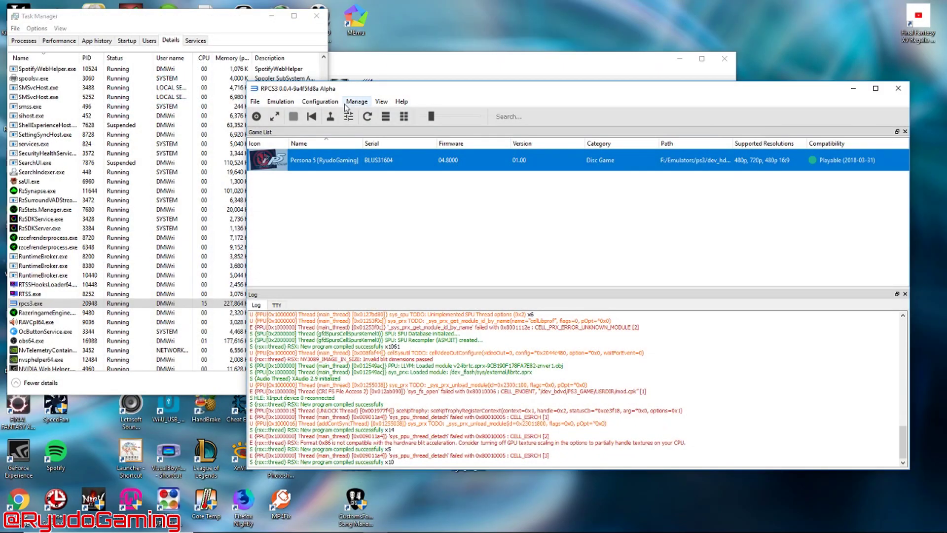
click(897, 90)
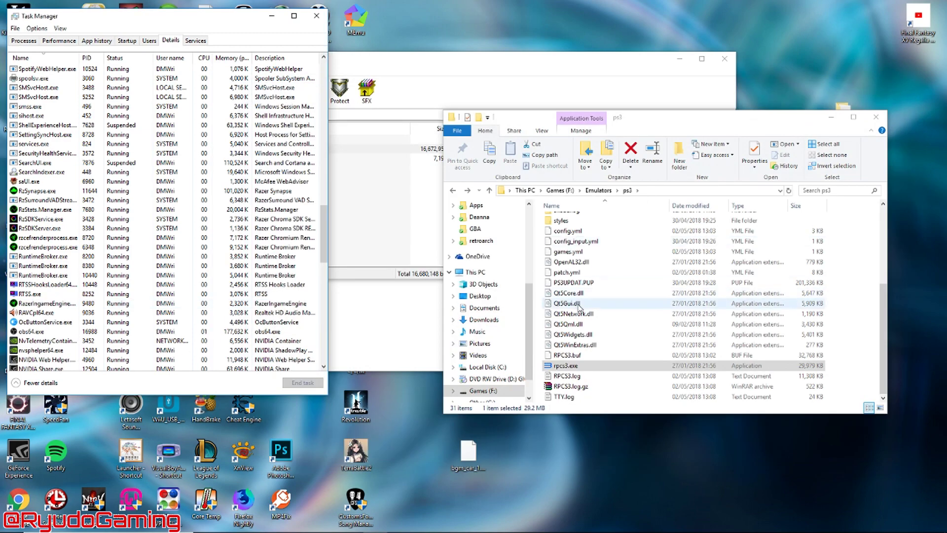
Step: Open patch.yml from the ps3 folder in Notepad++ for editing
click(569, 273)
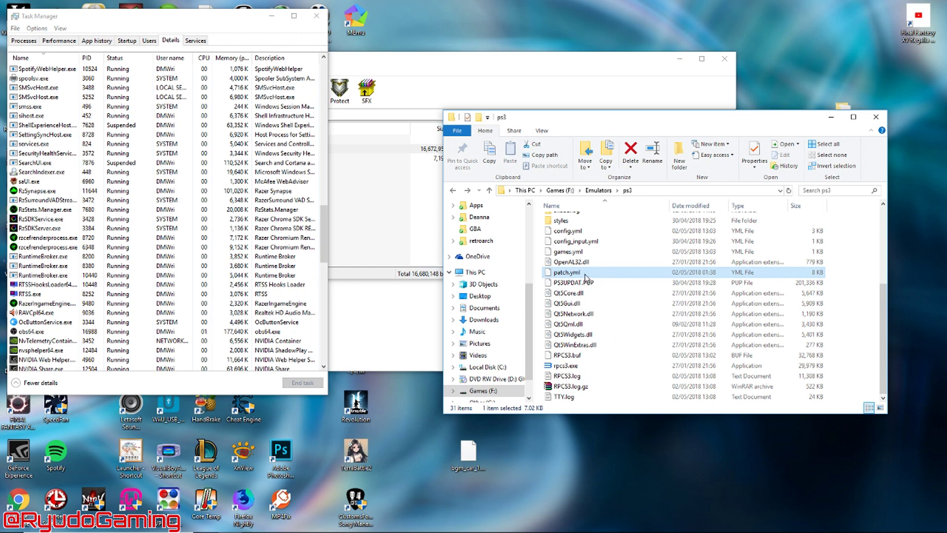
right_click(579, 273)
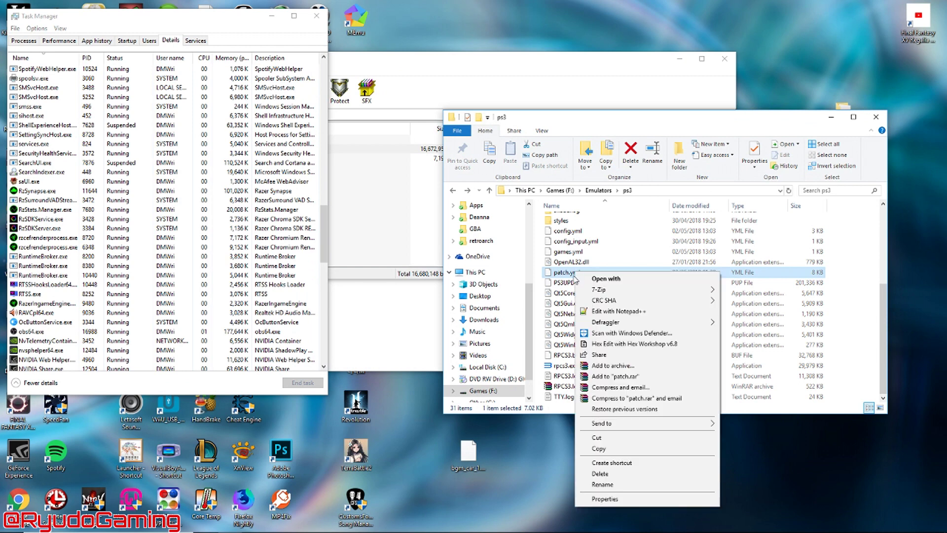
click(602, 311)
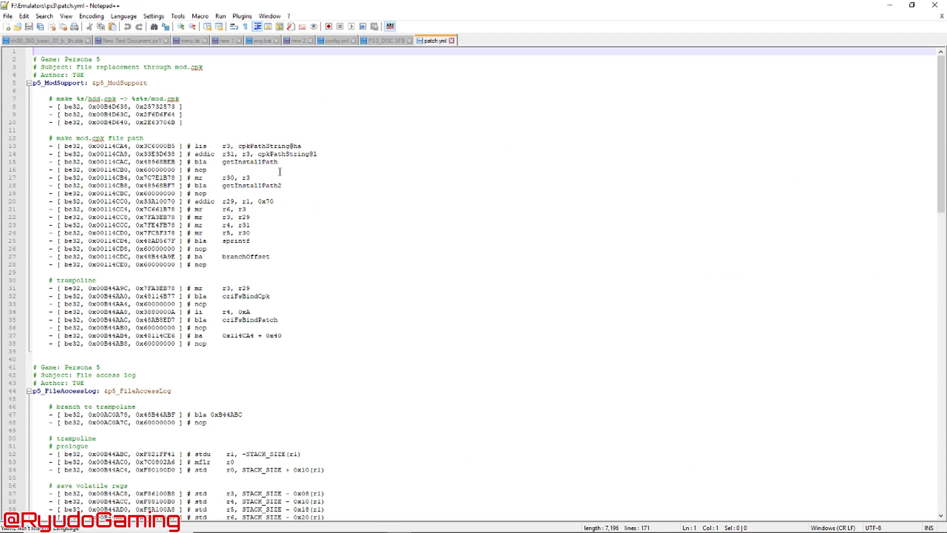
Step: Enable the 60 FPS patch by uncommenting the p5_60FPS PPU hash line at the end of patch.yml
scroll(239, 179, down, 20)
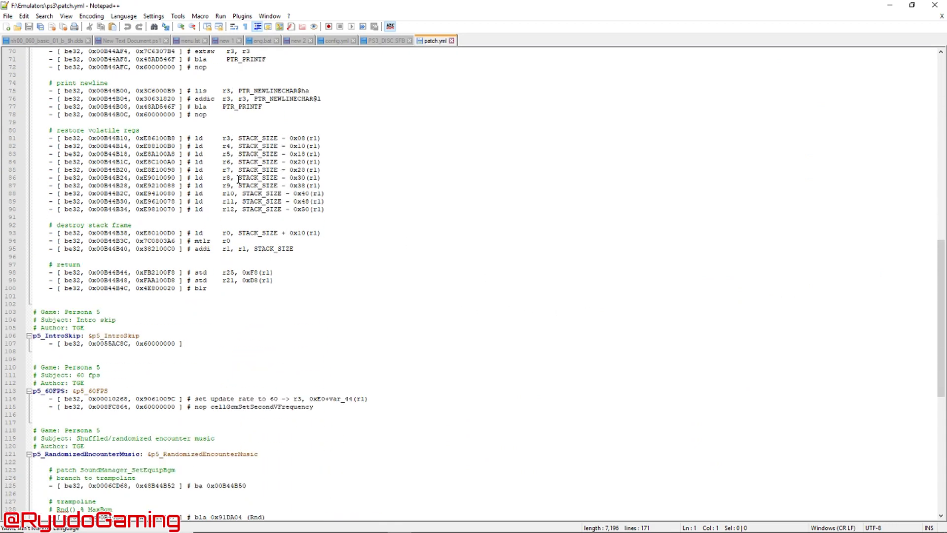
scroll(239, 179, down, 10)
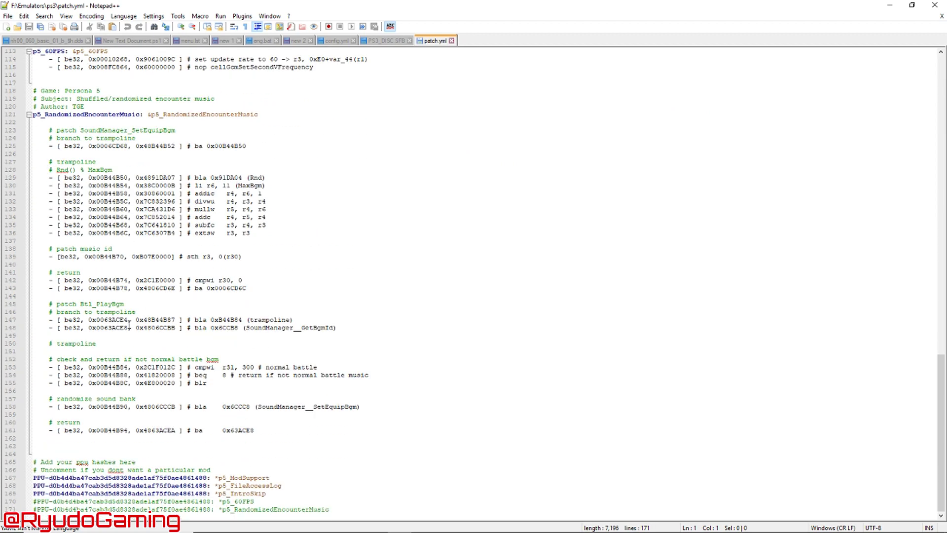
drag(57, 439, 333, 516)
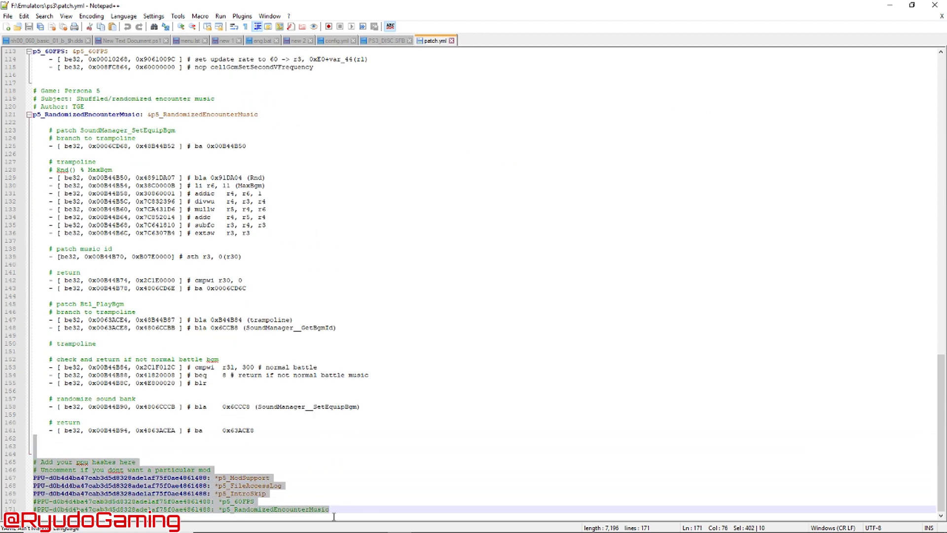
click(379, 511)
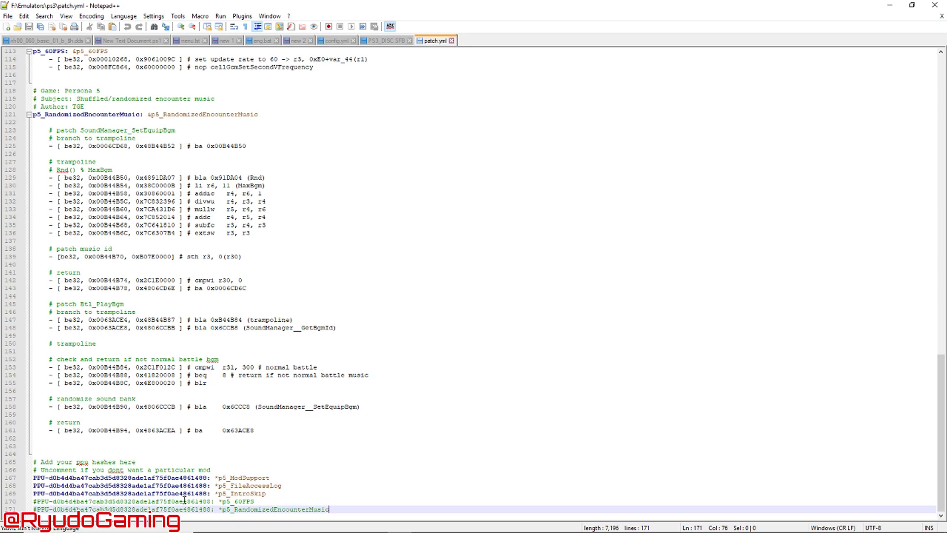
click(38, 501)
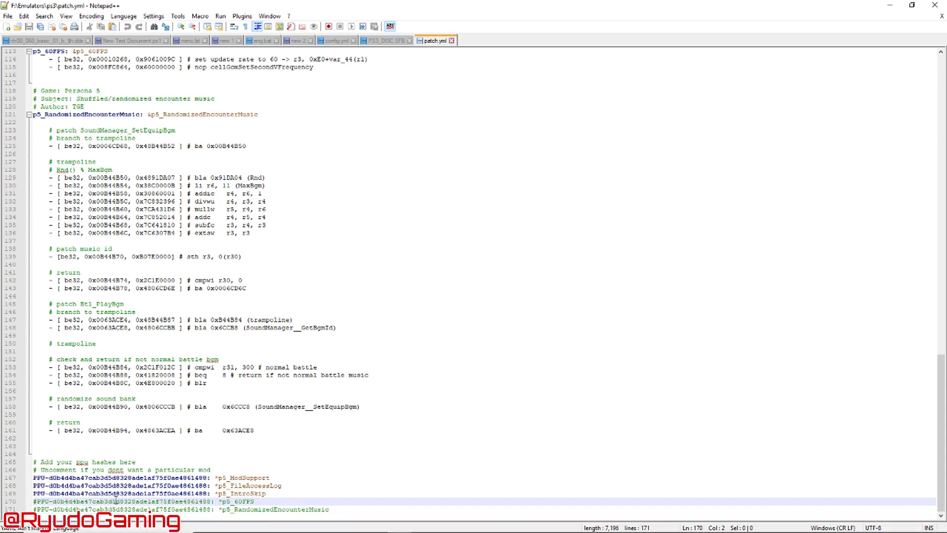
key(BackSpace)
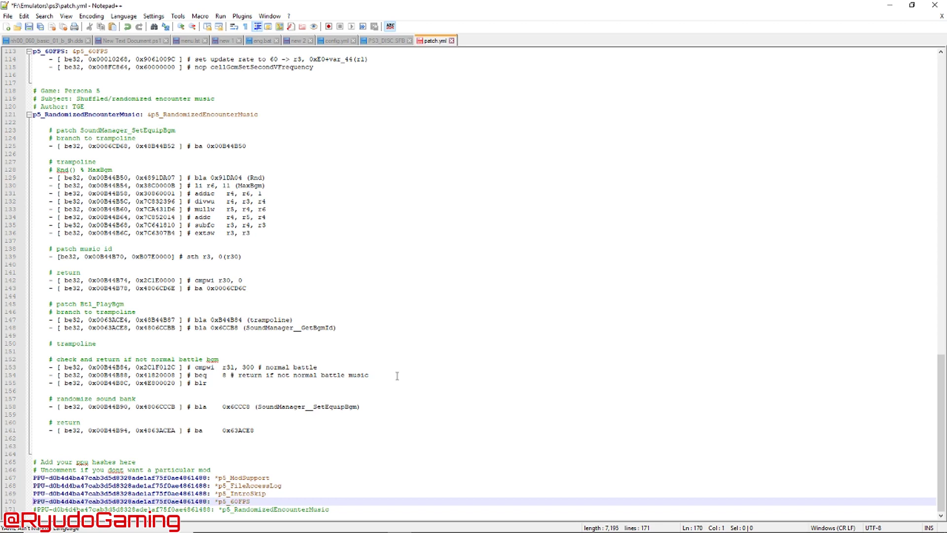
Step: Save patch.yml, minimize the editor, and relaunch rpcs3.exe from the ps3 folder, accepting the experimental build warning
key(ctrl+s)
click(897, 5)
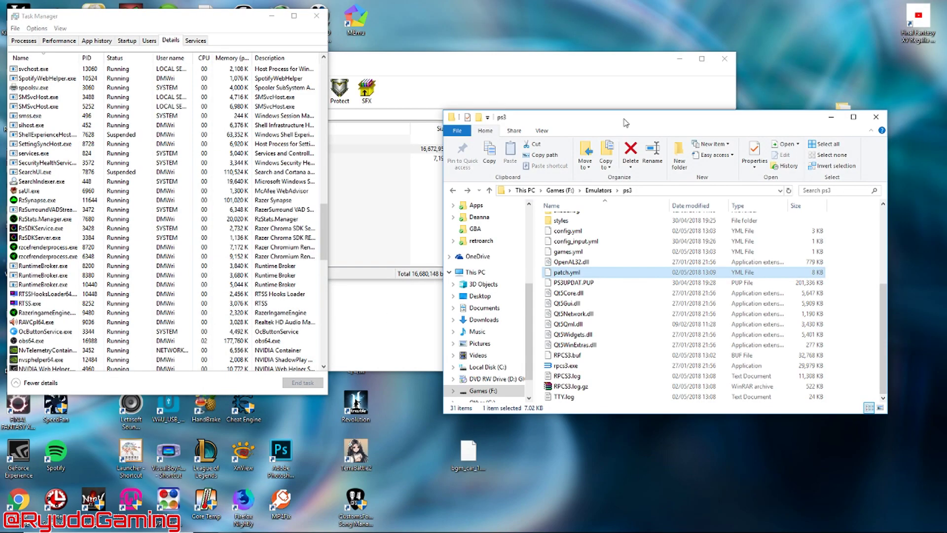
double_click(590, 366)
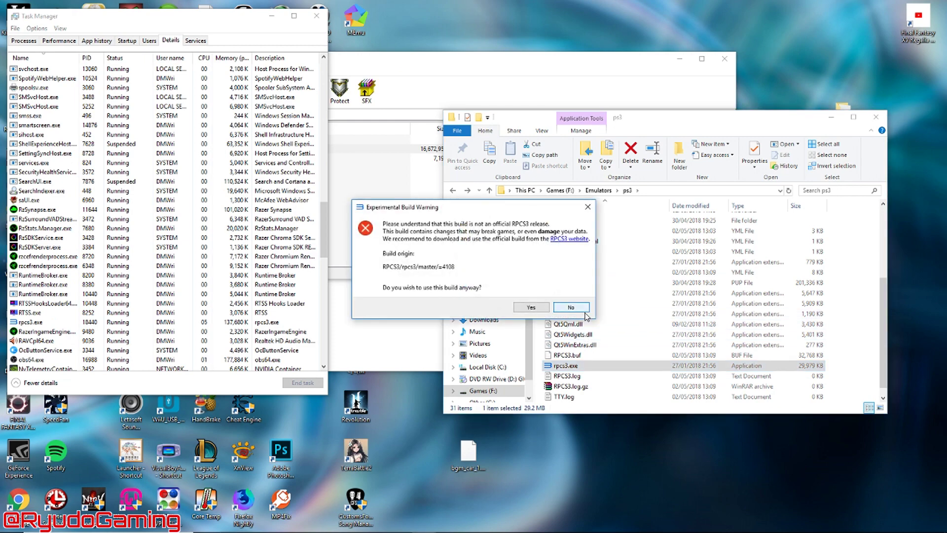
click(540, 308)
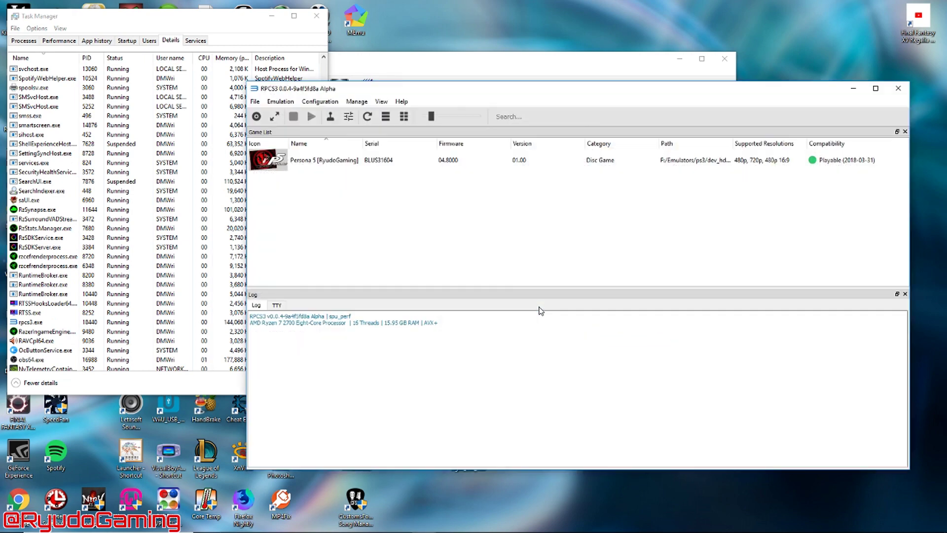
Step: Start Persona 5 from the RPCS3 game list and maximize its game window
click(387, 162)
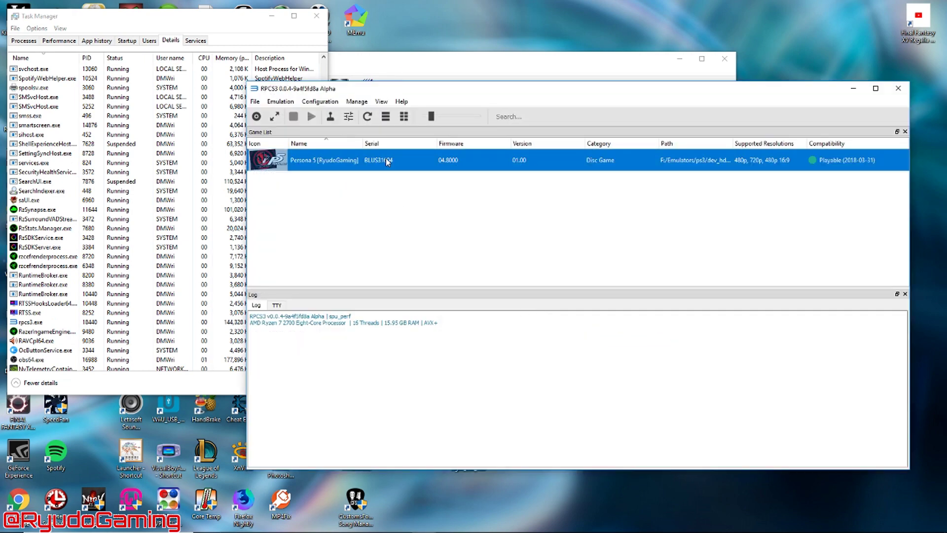
double_click(386, 160)
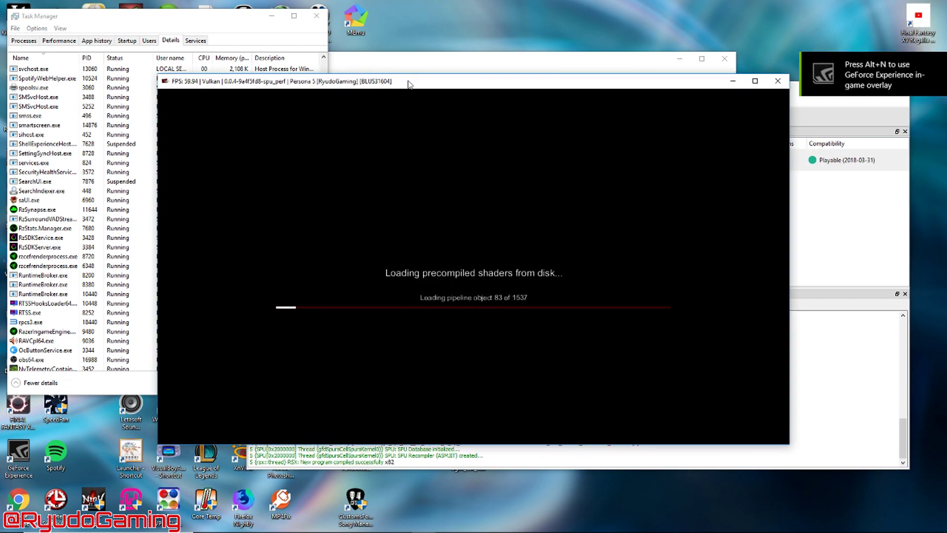
double_click(407, 82)
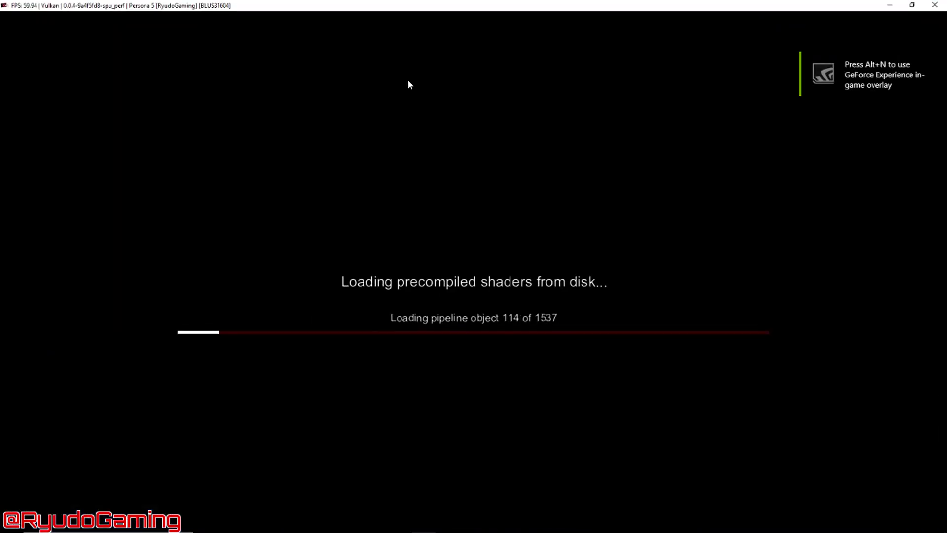
Step: In Task Manager, exclude CPU 3 from the processor affinity of rpcs3.exe, and return to the game window
click(377, 524)
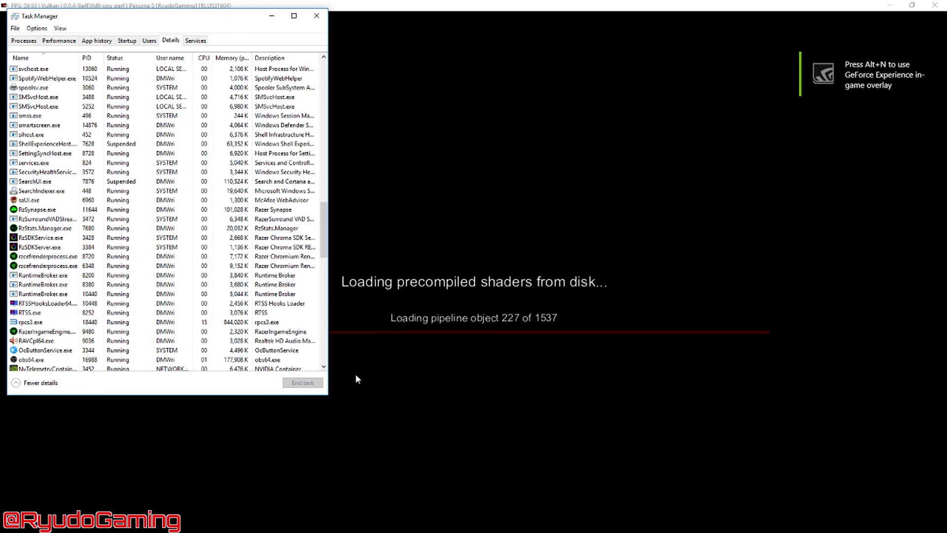
right_click(37, 324)
click(67, 366)
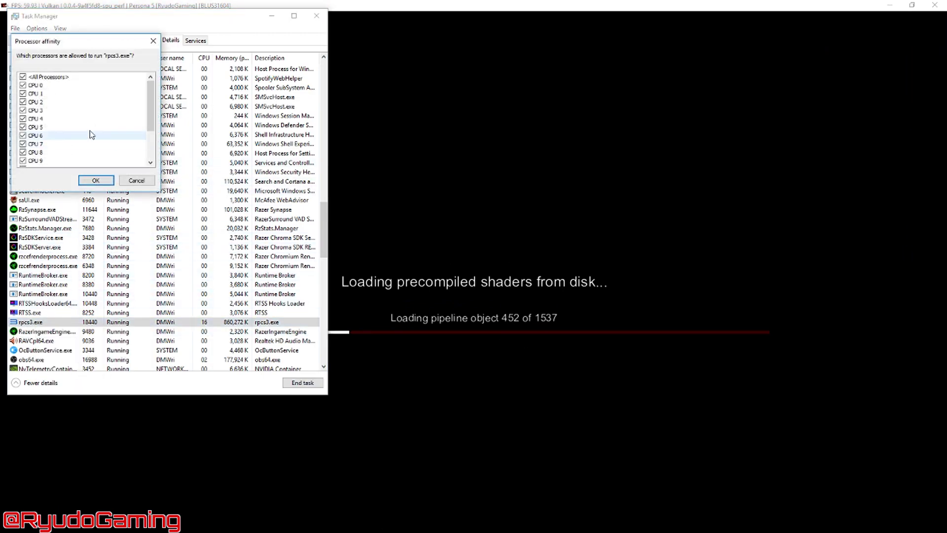
click(23, 110)
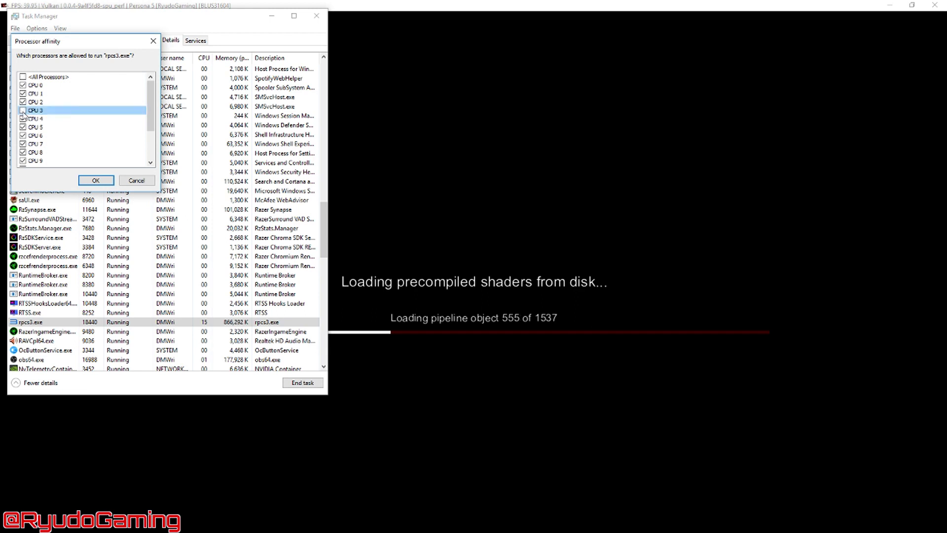
click(90, 183)
click(665, 185)
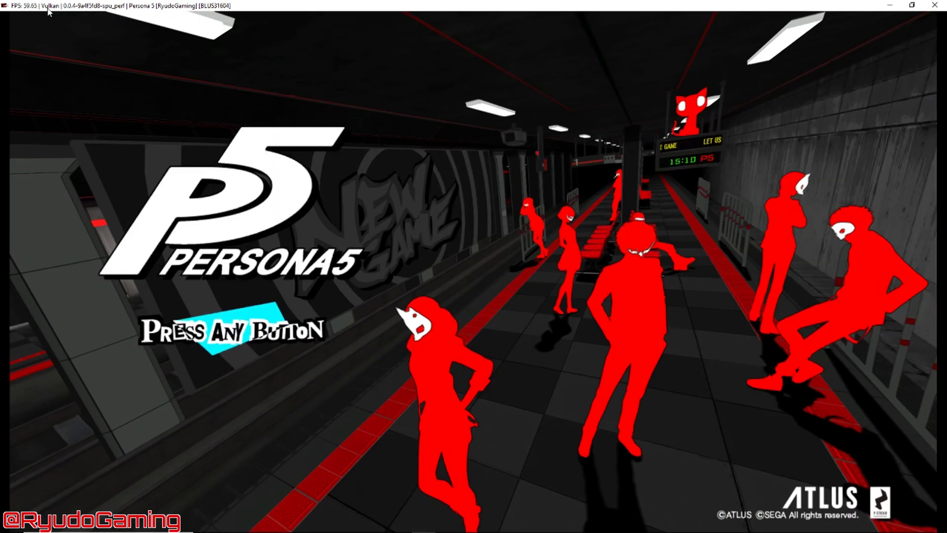
Step: Start a new game from the Persona 5 title screen and advance through the opening story text
key(Return)
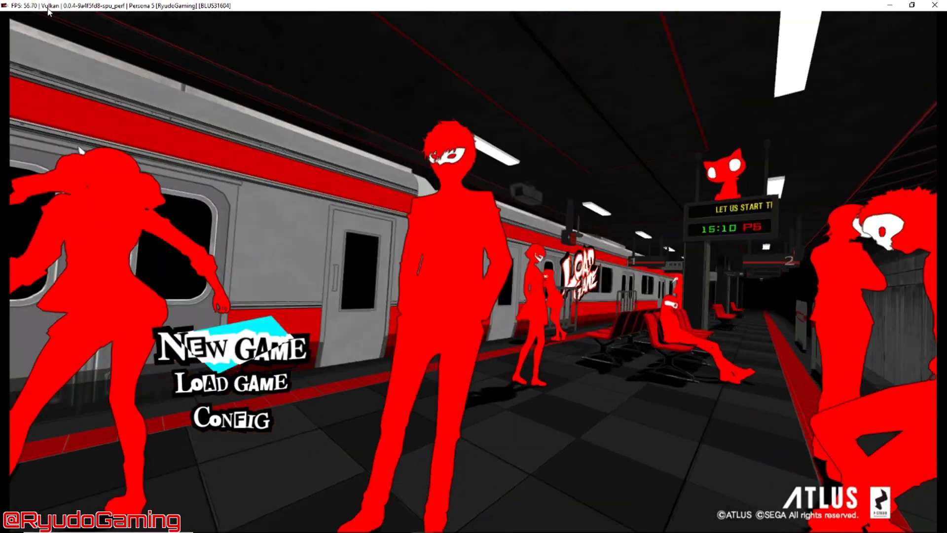
key(Return)
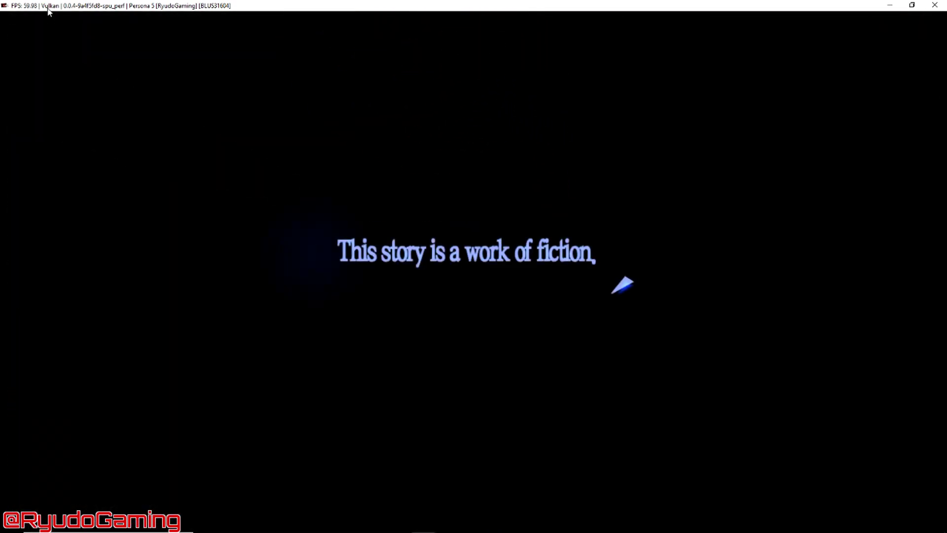
key(Return)
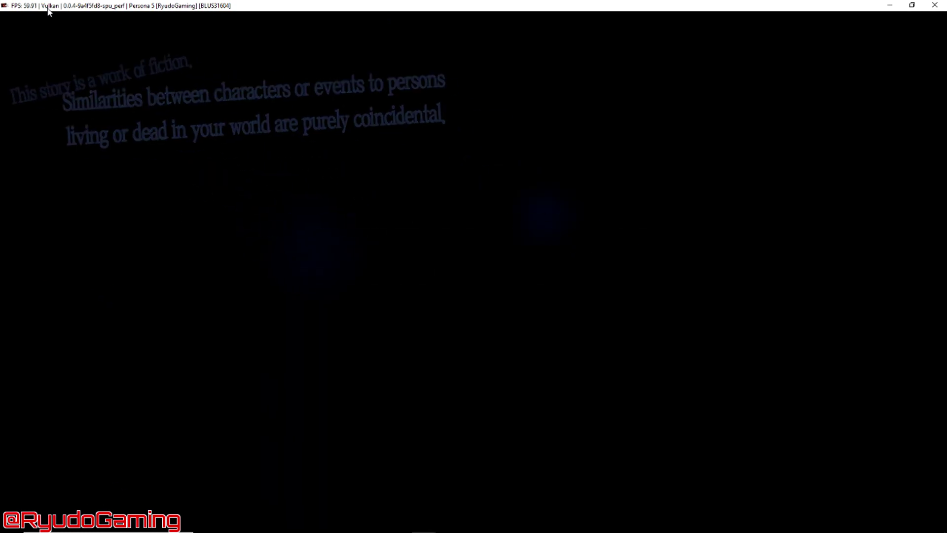
key(Return)
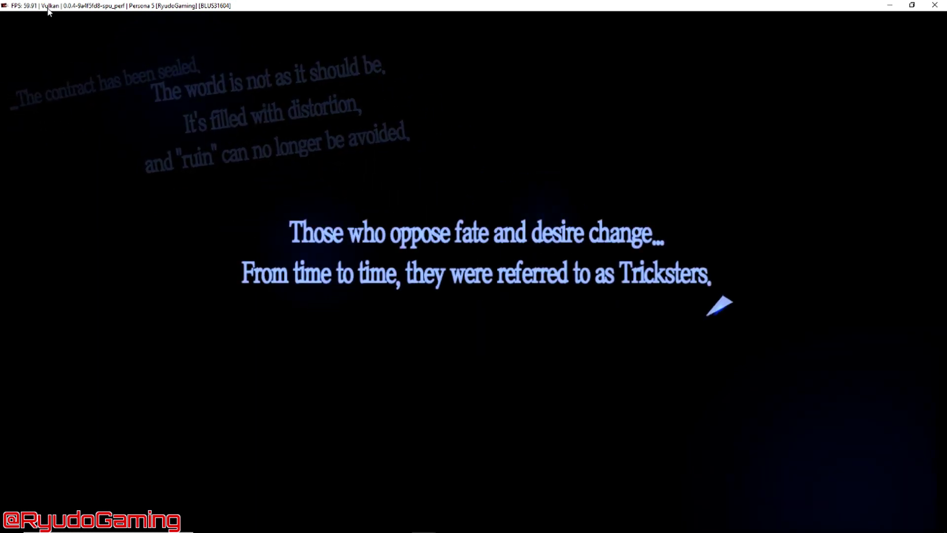
key(Return)
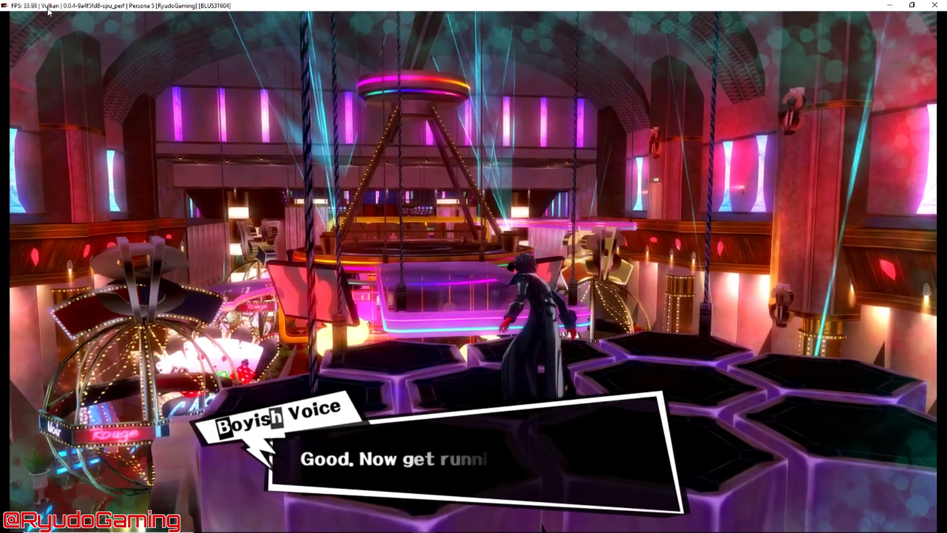
Step: Advance through the opening casino dialogue until the character can be controlled
key(x)
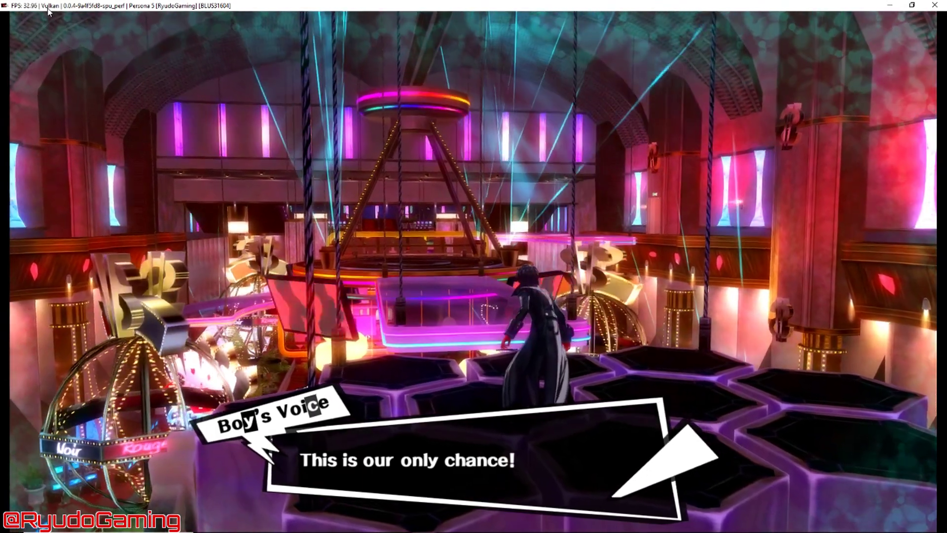
key(x)
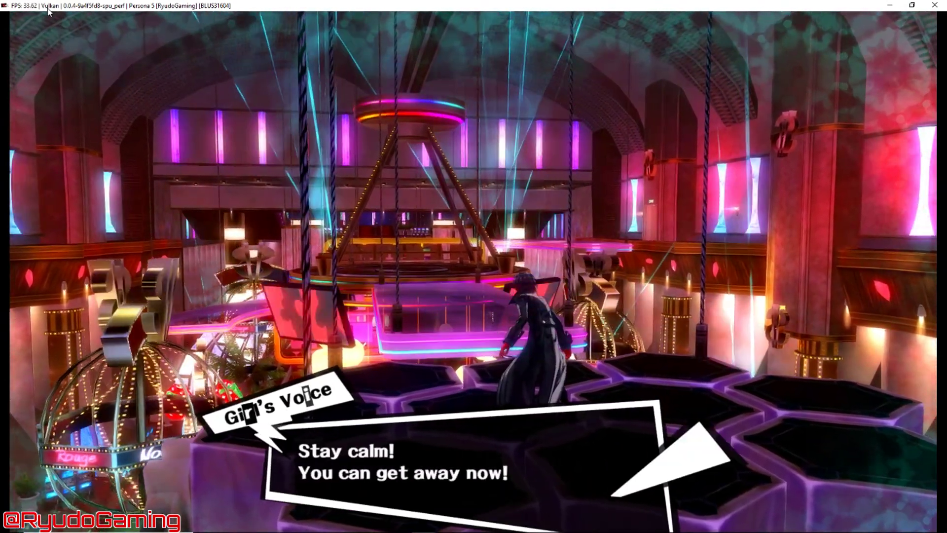
key(x)
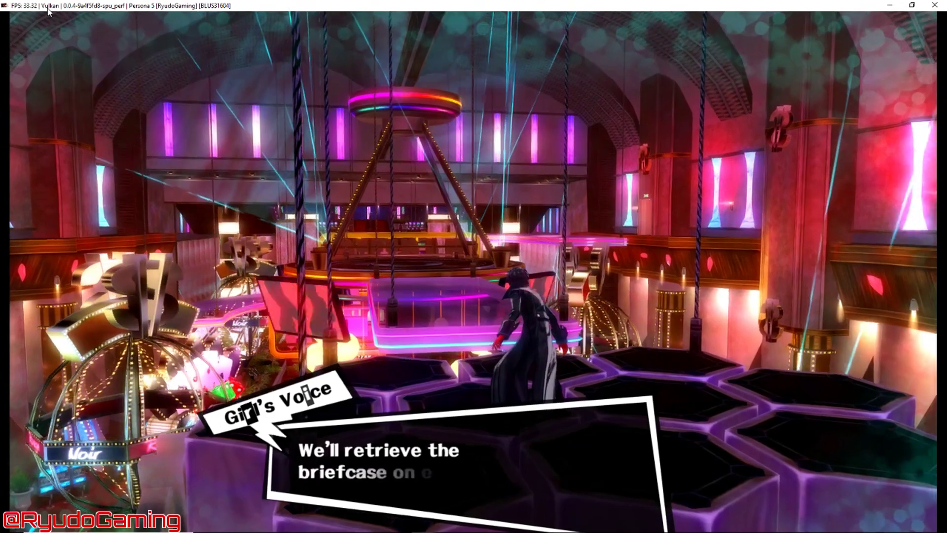
key(x)
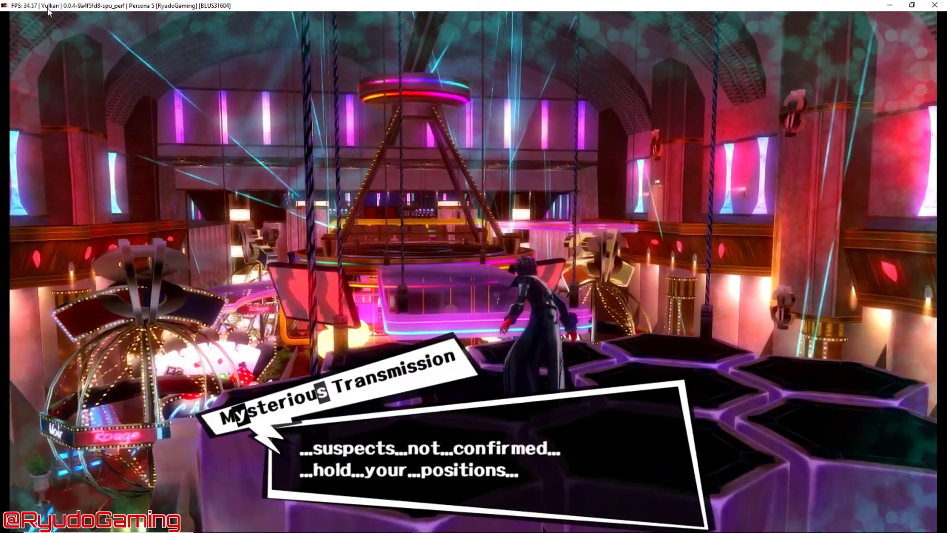
key(x)
key(x)
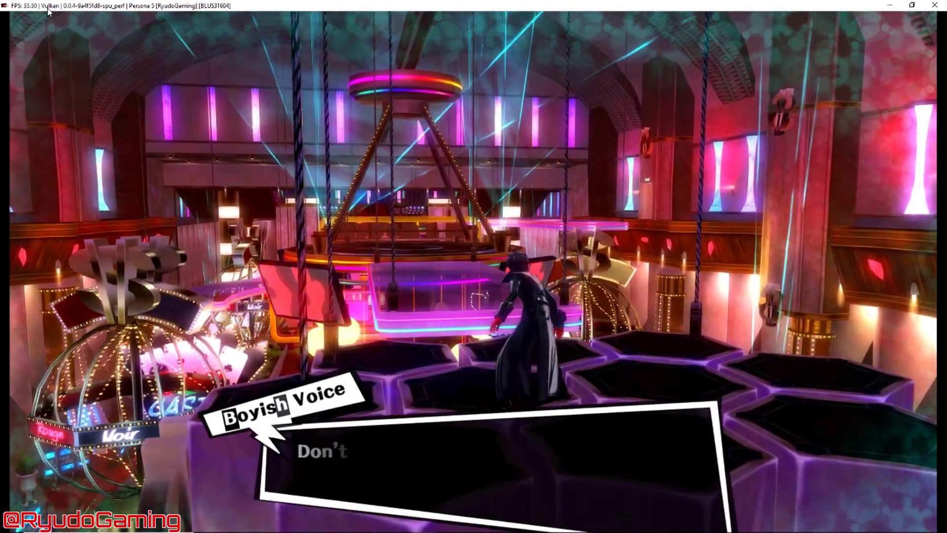
key(x)
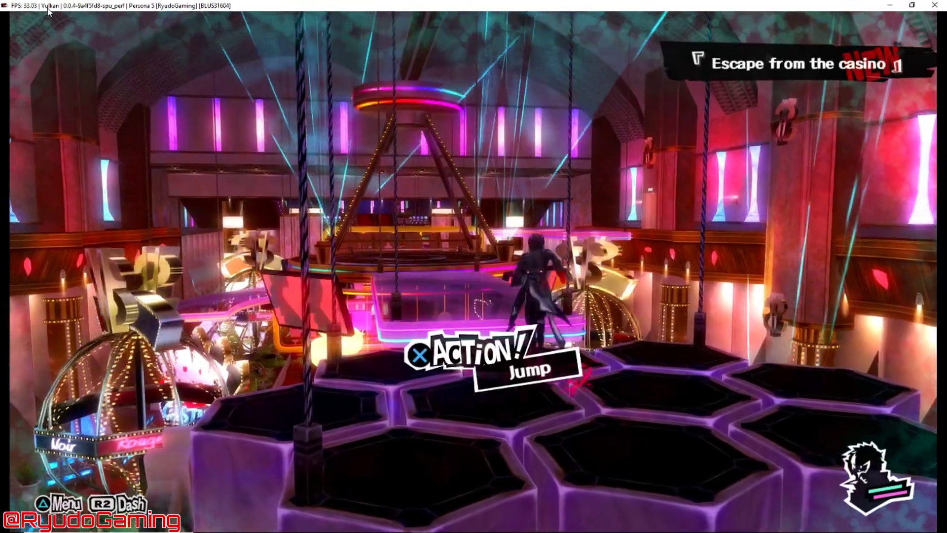